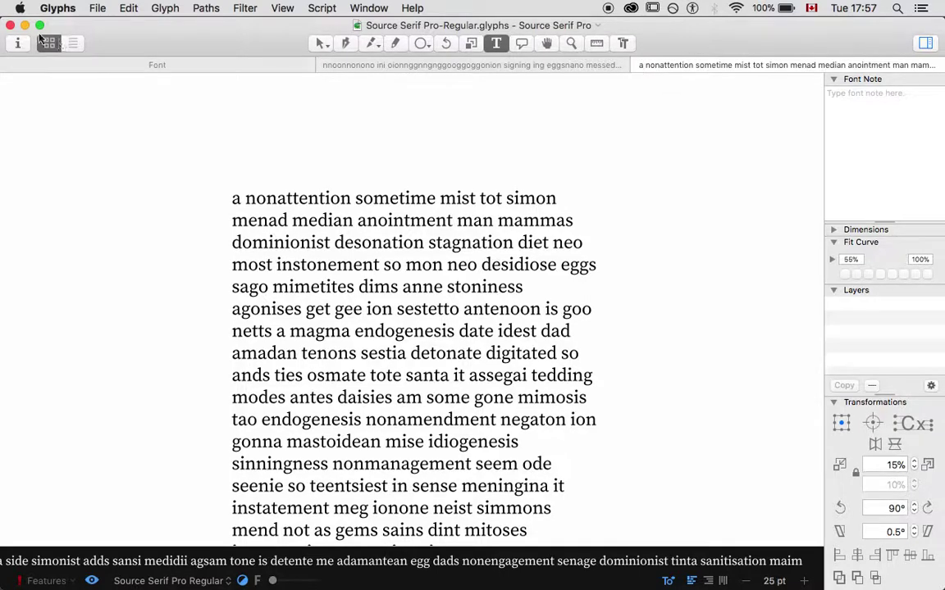
Set aside Source Serif Pro and open the Source Sans Pro lowercase n in an edit tab.
left_click(27, 29)
left_click(184, 140)
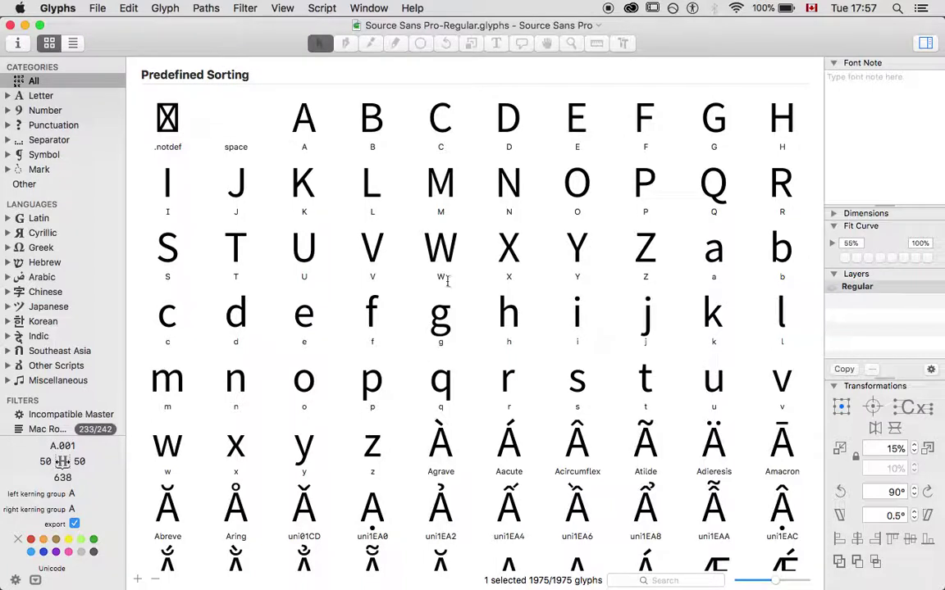
left_click(232, 381)
double_click(230, 381)
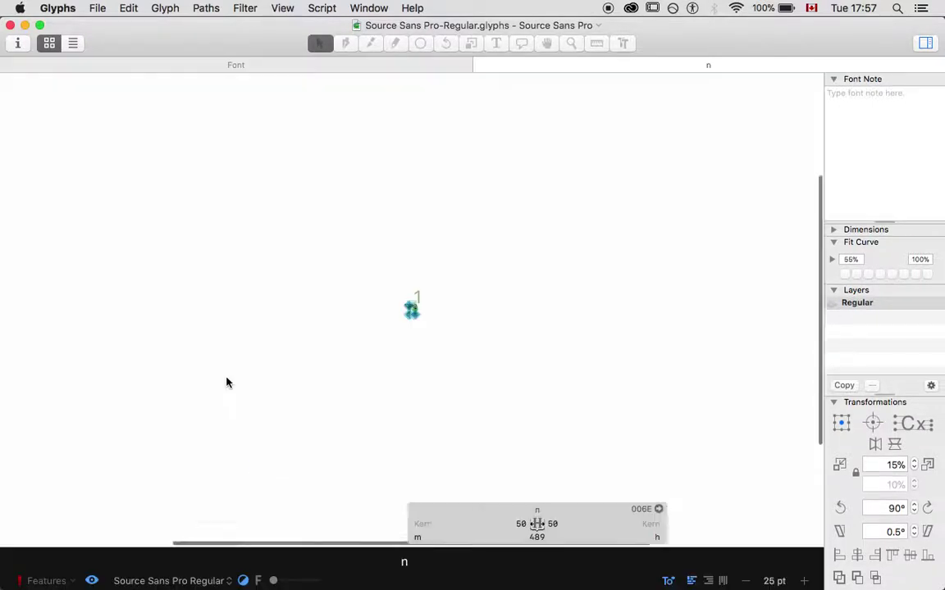
Replace the n with the test string nnnn and zoom in on it.
key("t")
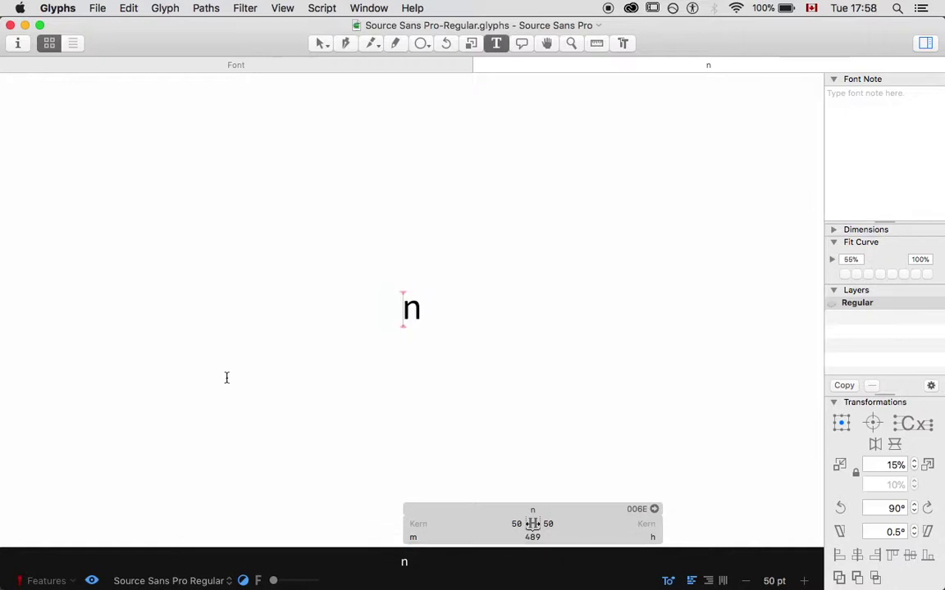
key("BackSpace")
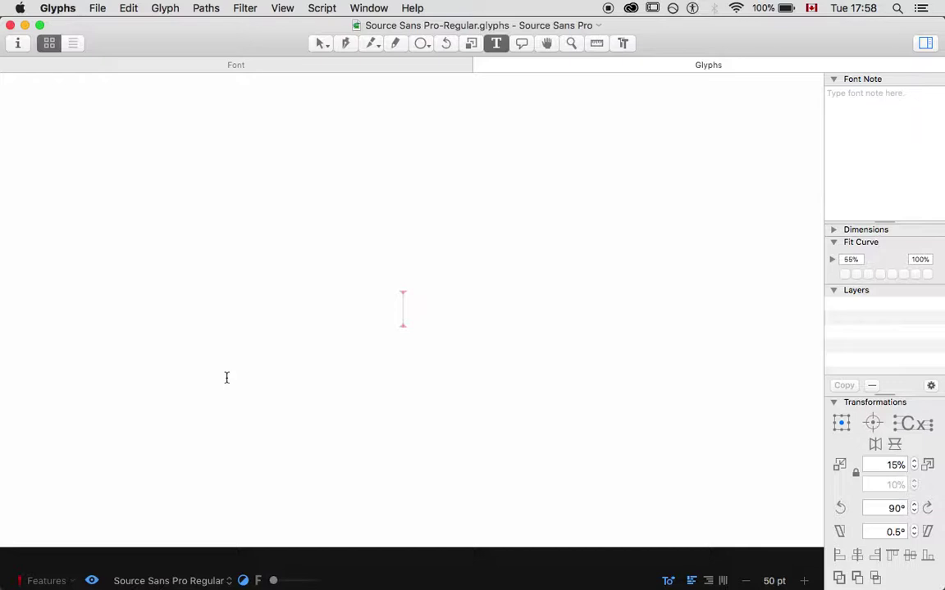
type("nnnn")
key("super+plus")
key("super+plus")
key("super+plus")
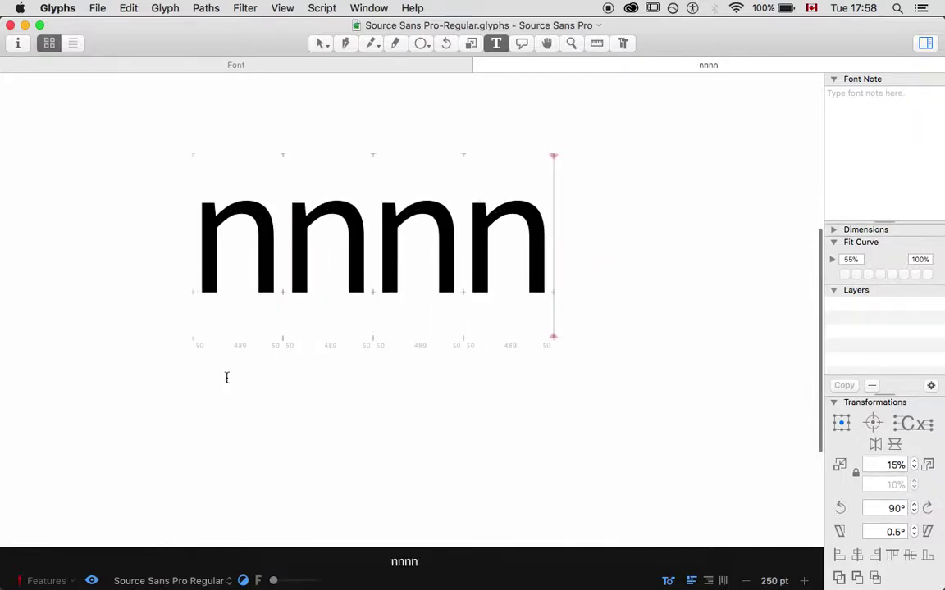
Select the first n of the nnnn string for editing.
left_click(188, 226)
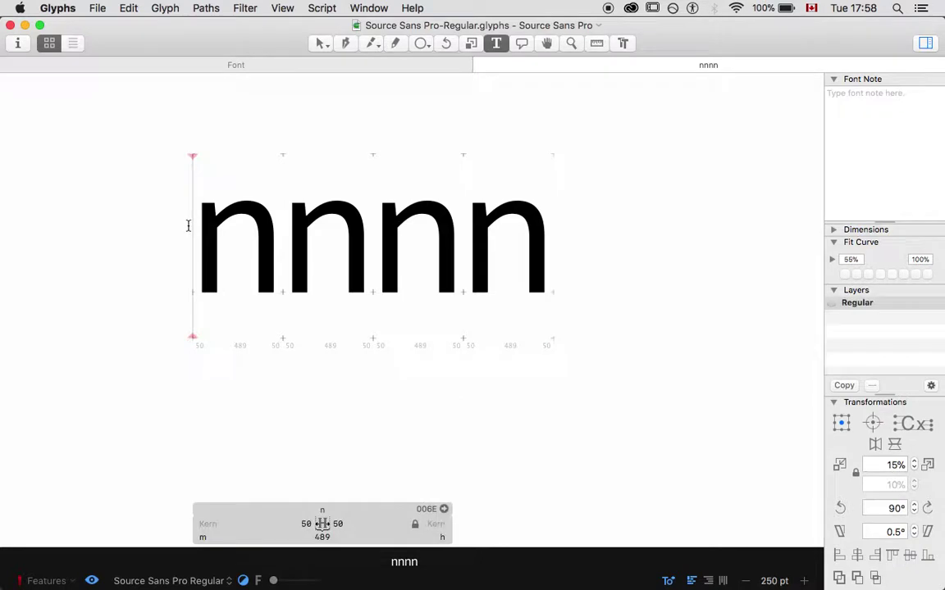
left_click(320, 42)
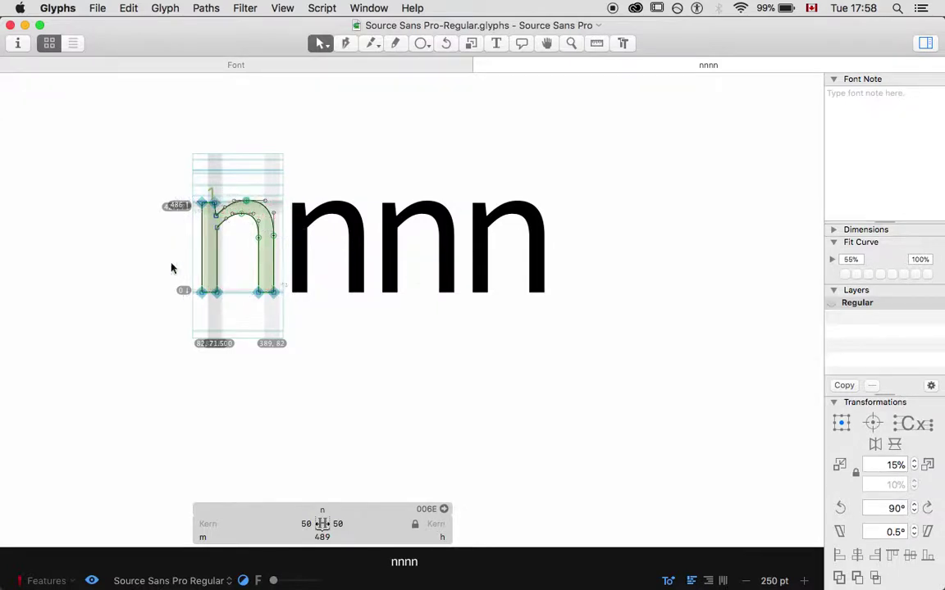
scroll(301, 292, "up", 3)
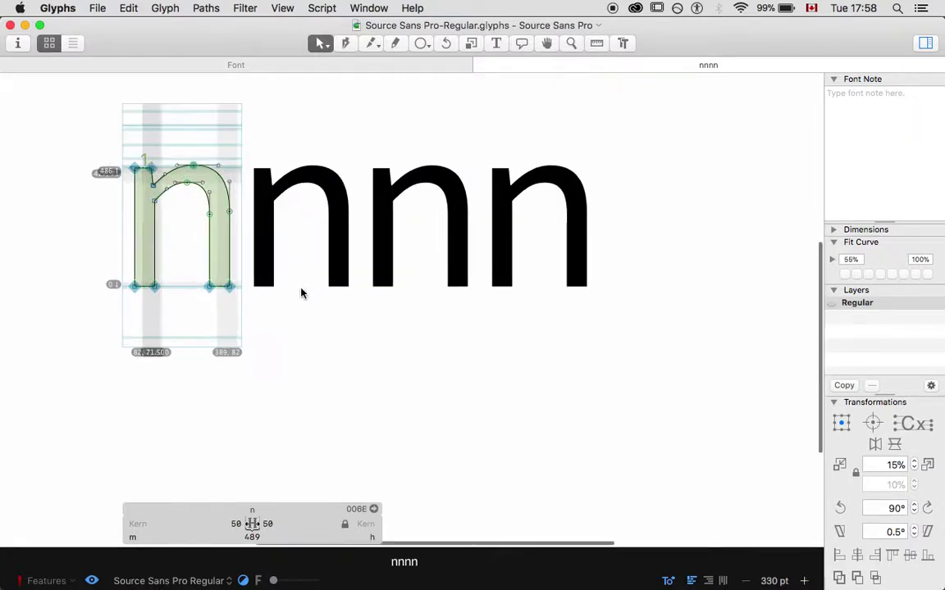
scroll(302, 291, "left", 3)
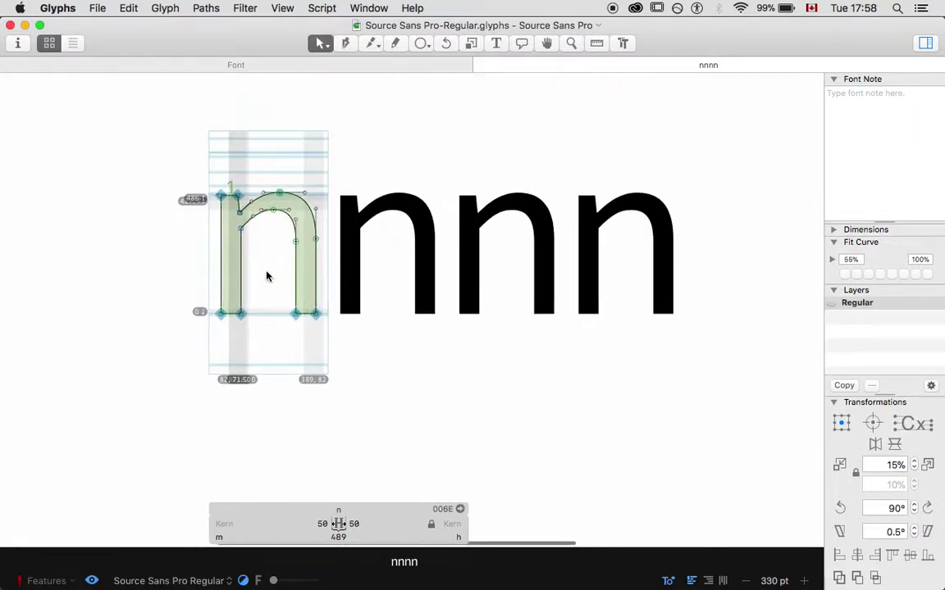
Set the n's sidebearings to 80 left and 75 right, then preview and measure the stems.
left_click(322, 523)
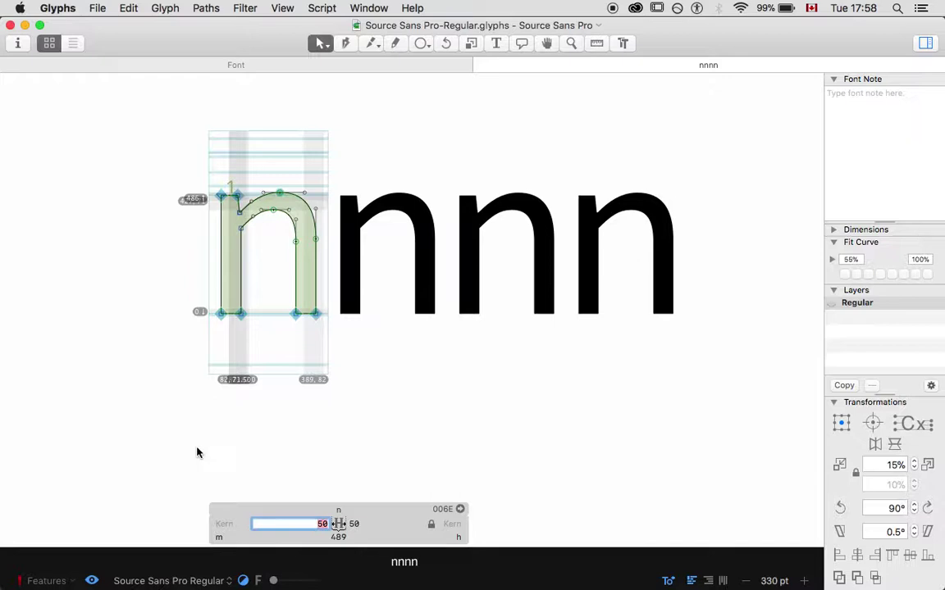
type("80")
key("Tab")
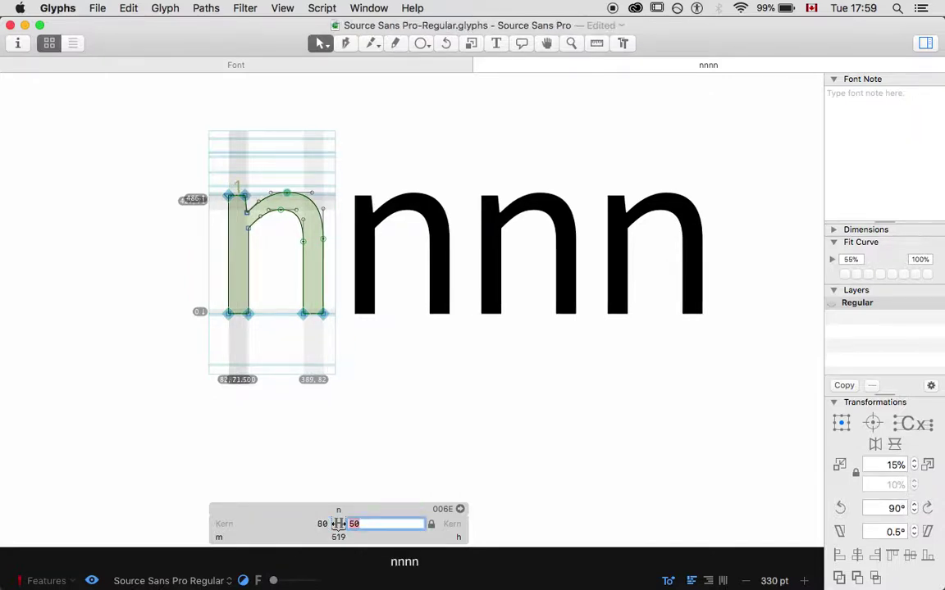
type("75")
key("Return")
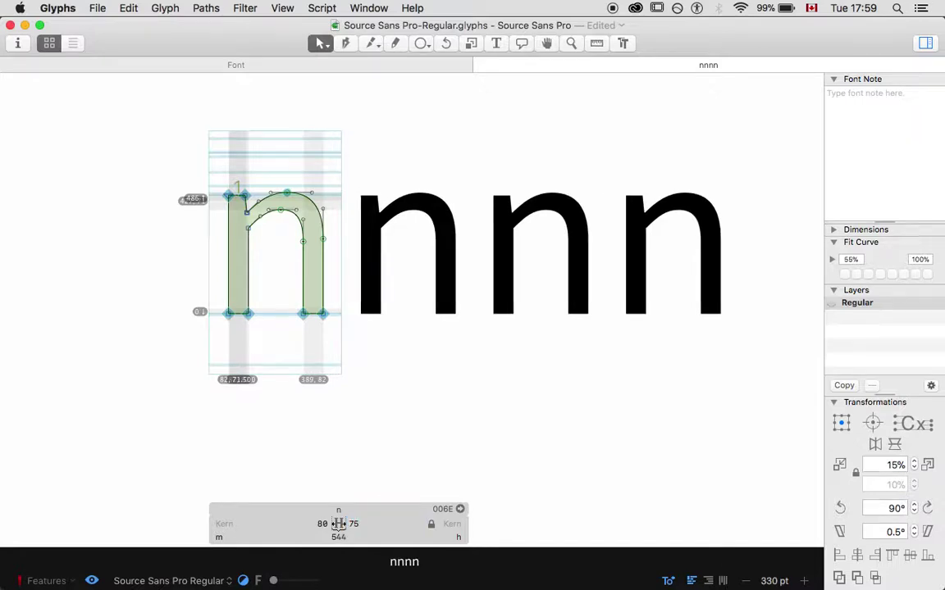
key("space")
key("ctrl+alt+super")
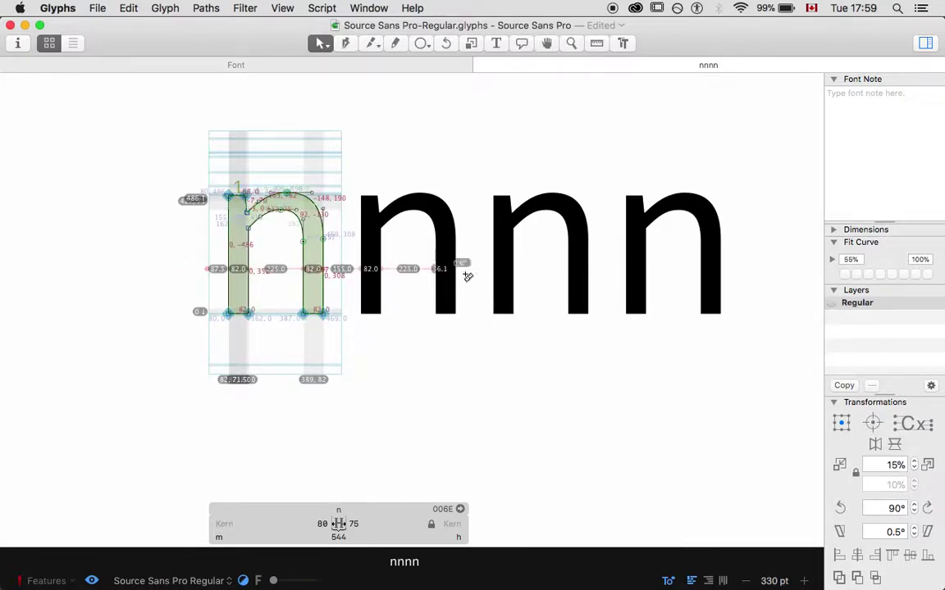
Try 90 left and 85 right sidebearings on the n and judge the nnnn rhythm at several zooms.
left_click(316, 523)
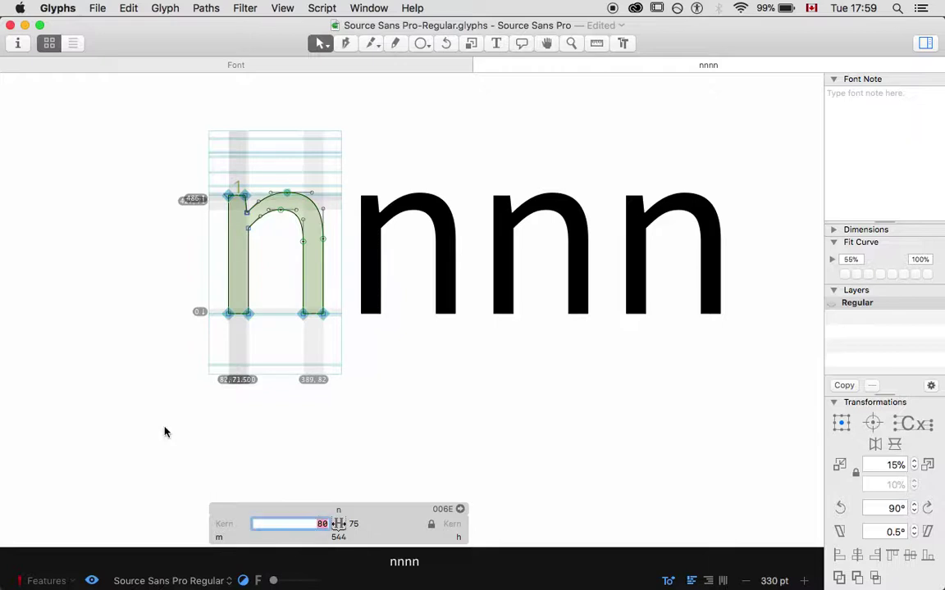
type("90")
key("Tab")
type("8")
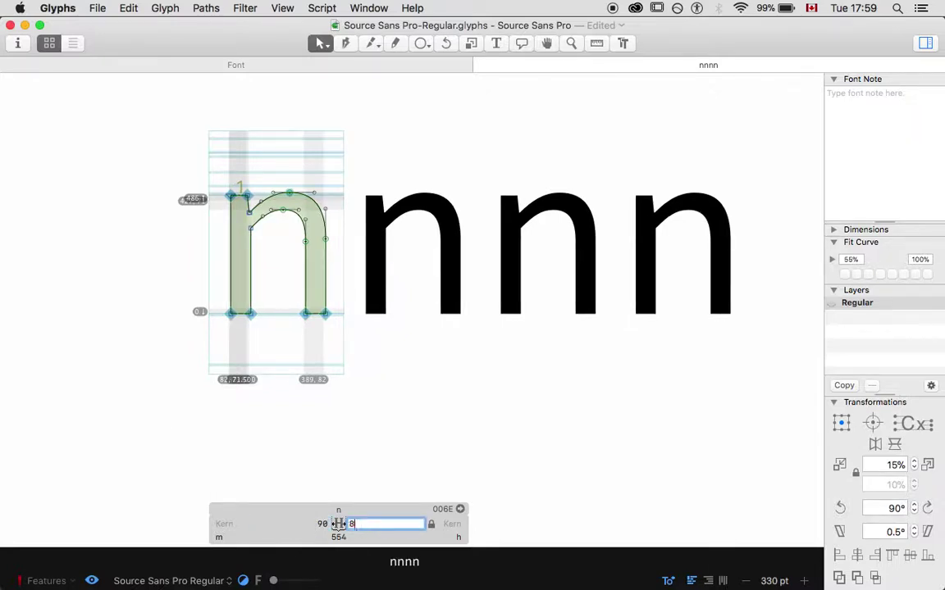
type("5")
key("Return")
key("super+minus")
key("super+minus")
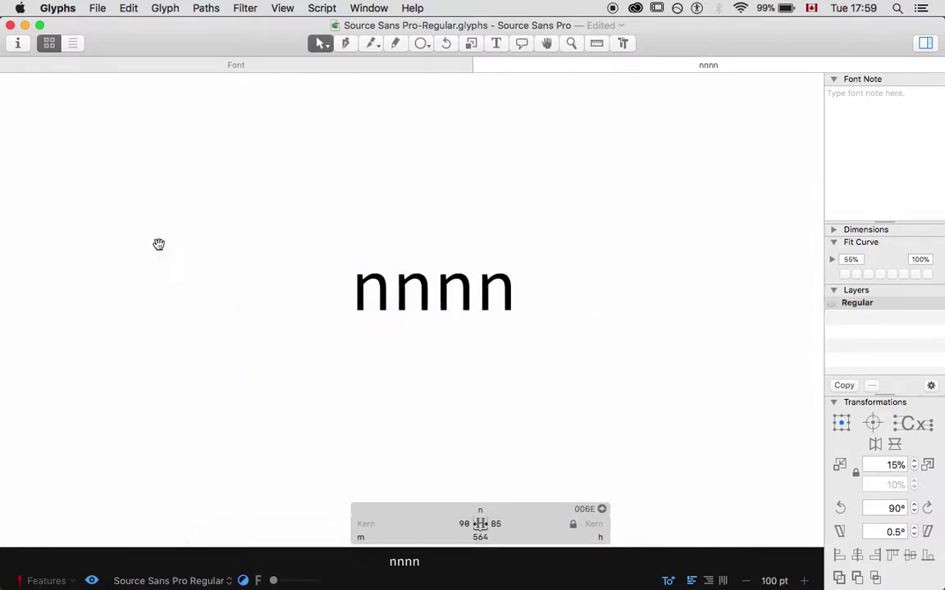
key("super+plus")
key("super+plus")
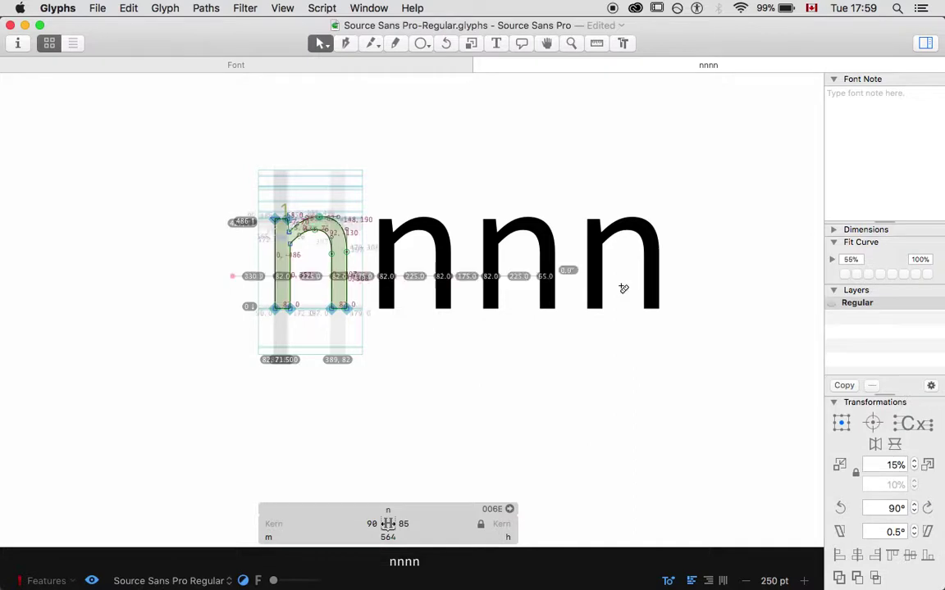
key("super+plus")
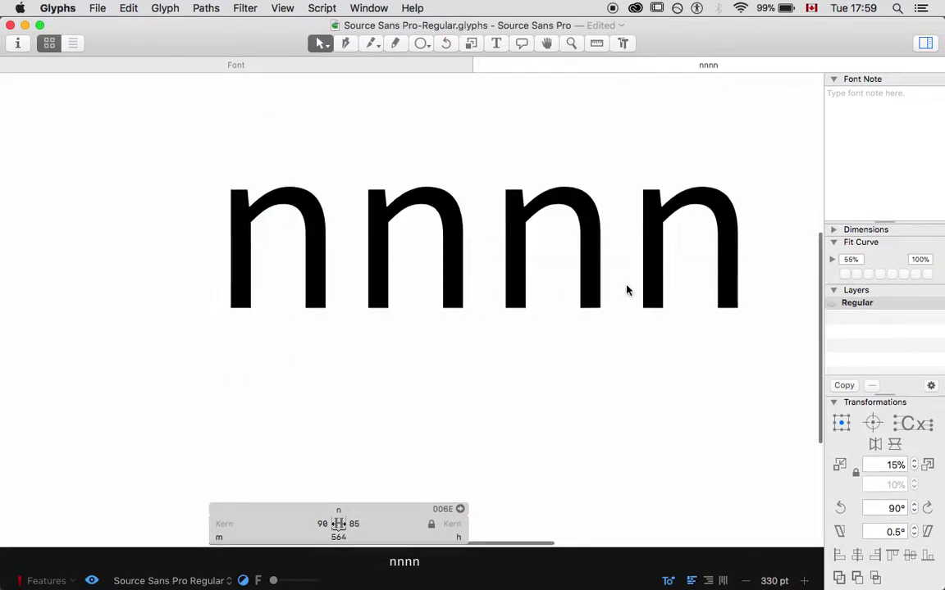
key("super+minus")
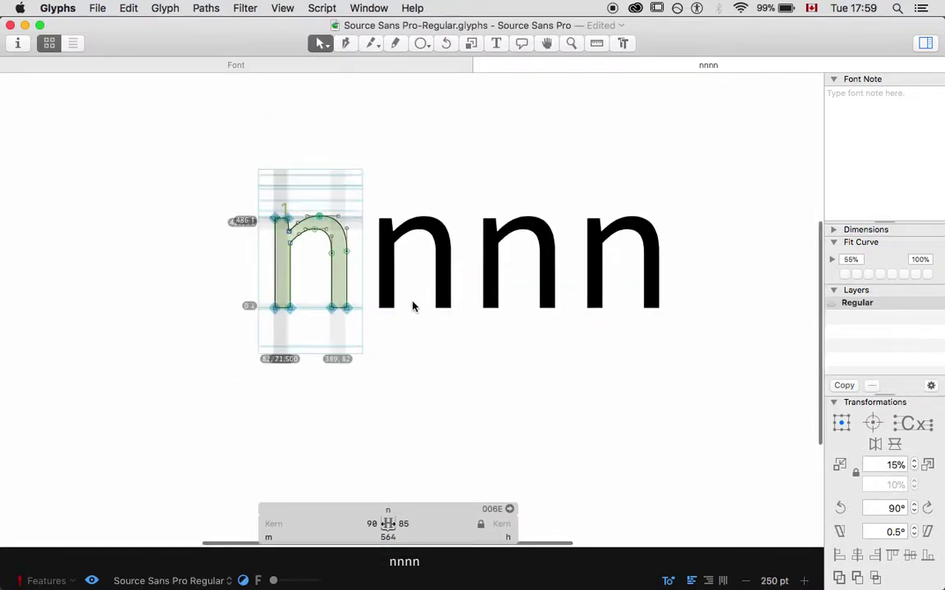
Settle the n's sidebearings at 85 left and 80 right.
left_click(362, 522)
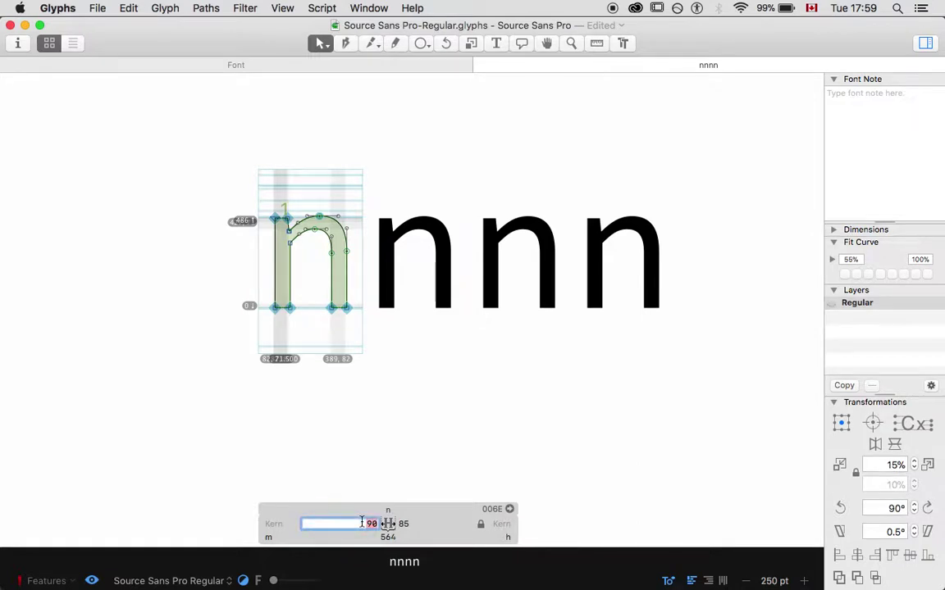
type("85")
key("Tab")
type("80")
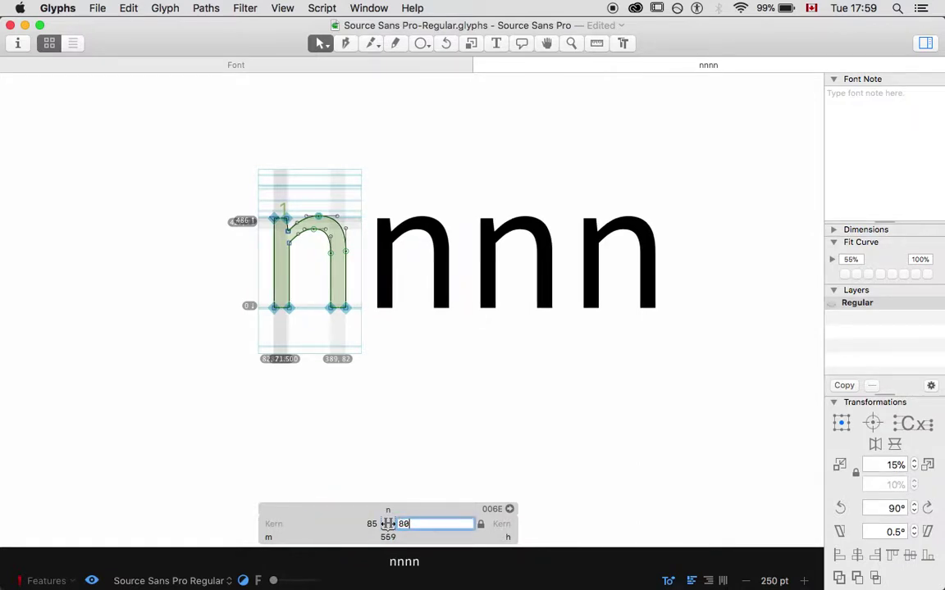
key("Return")
Measure the stem spacing across the nnnn row and preview it as solid text.
key("l")
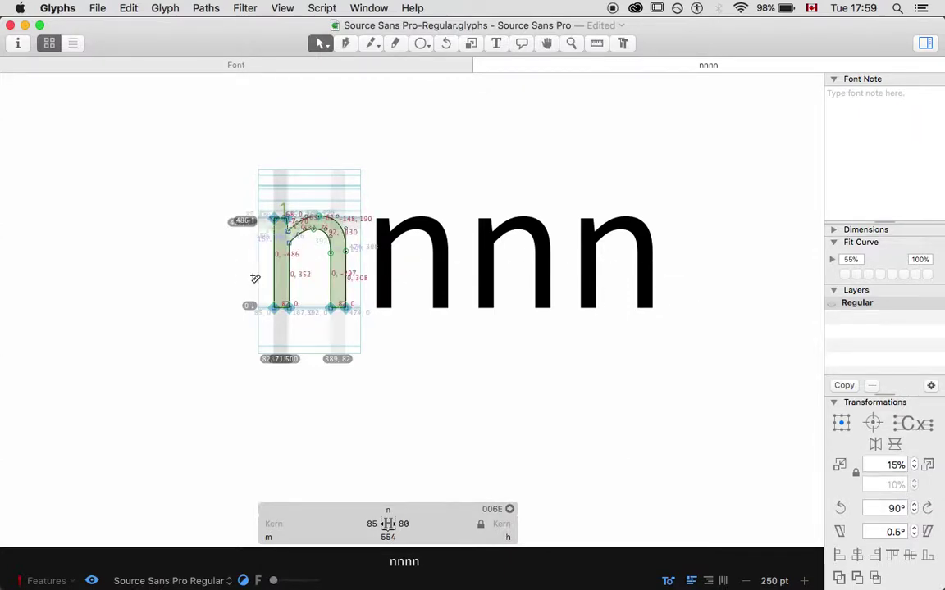
left_click_drag(257, 276, 674, 292)
key("v")
key("l")
left_click_drag(243, 277, 784, 291)
key("v")
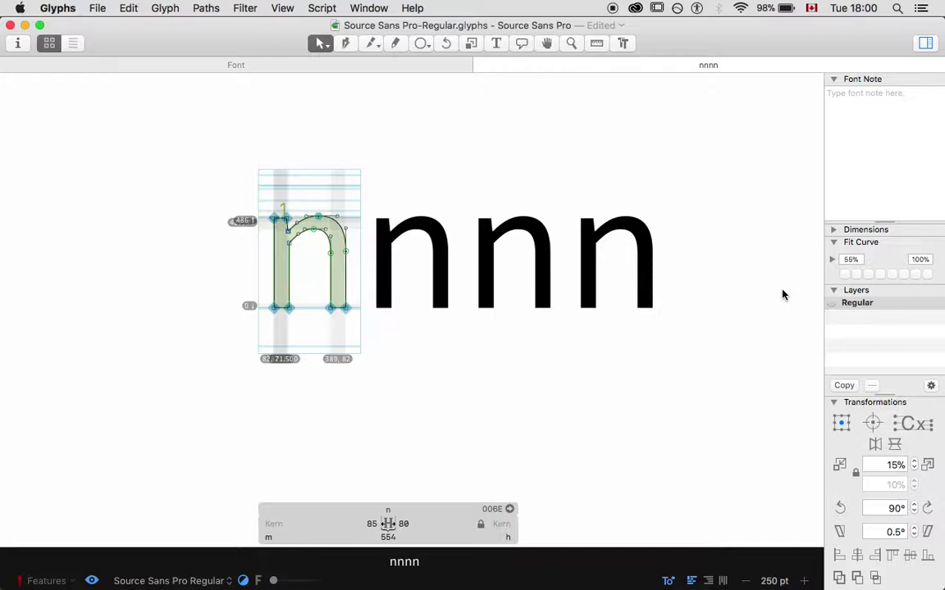
key("Escape")
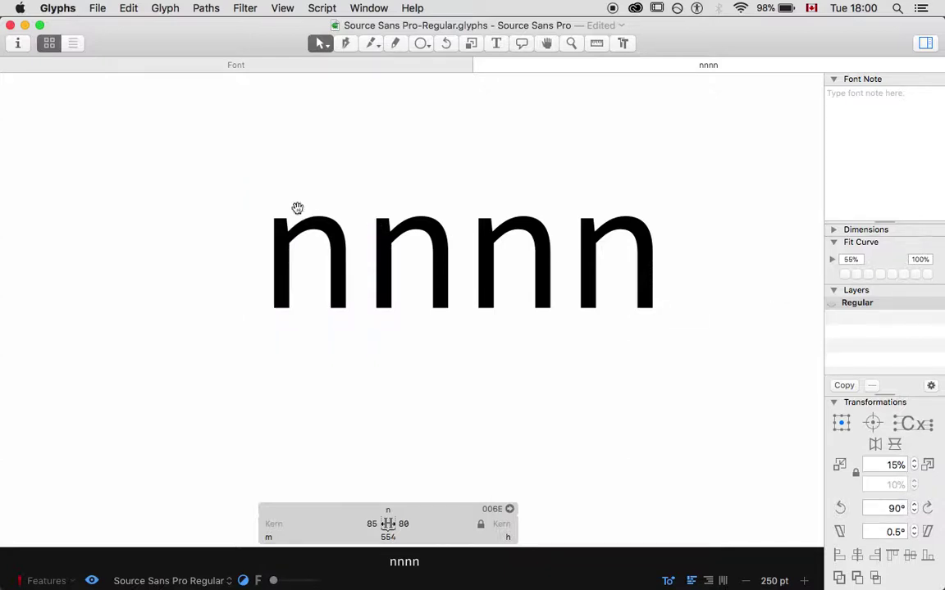
Zoom on the nnnn string and preview it as solid black glyphs.
scroll(279, 211, "right", 3)
scroll(279, 212, "up", 1)
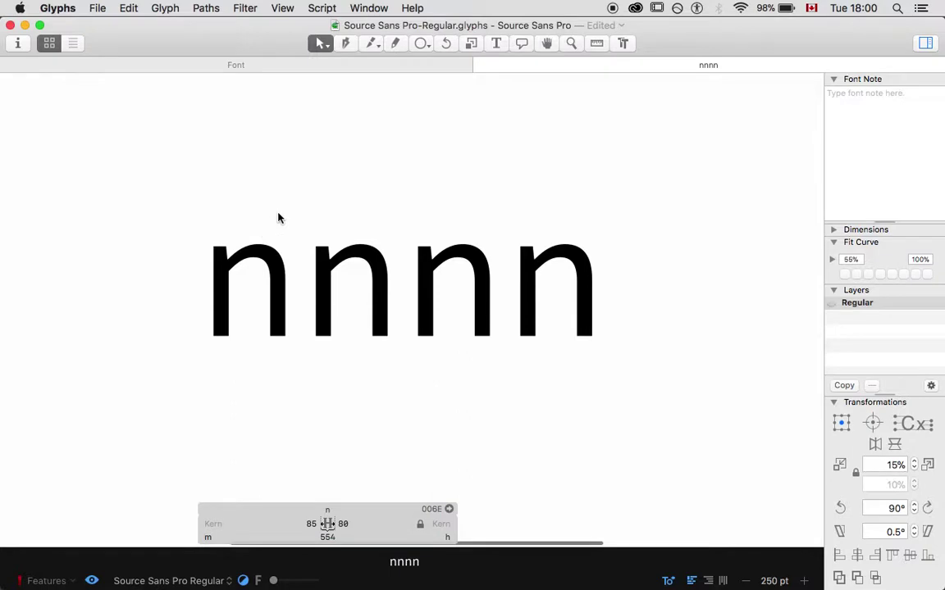
key("super+minus")
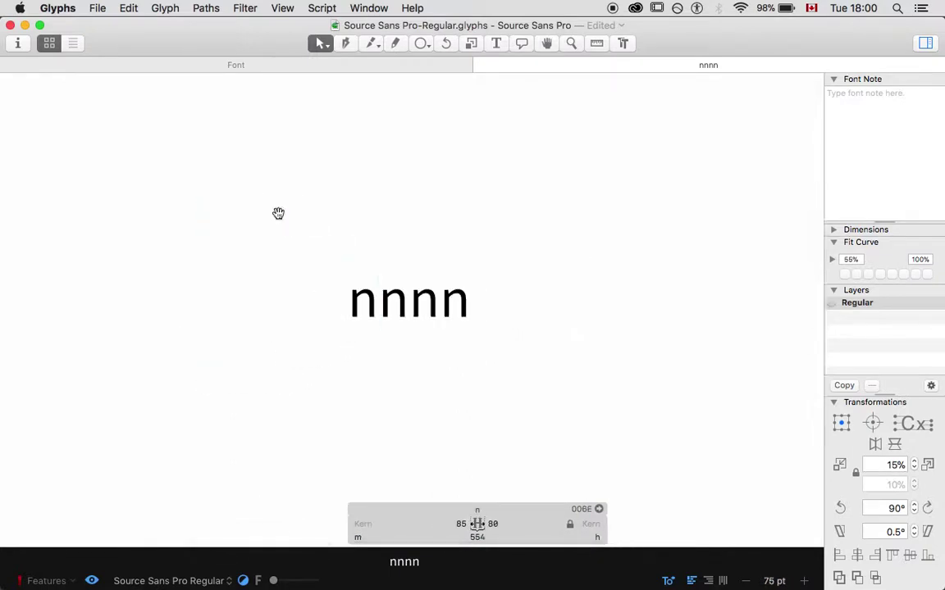
key("super+plus")
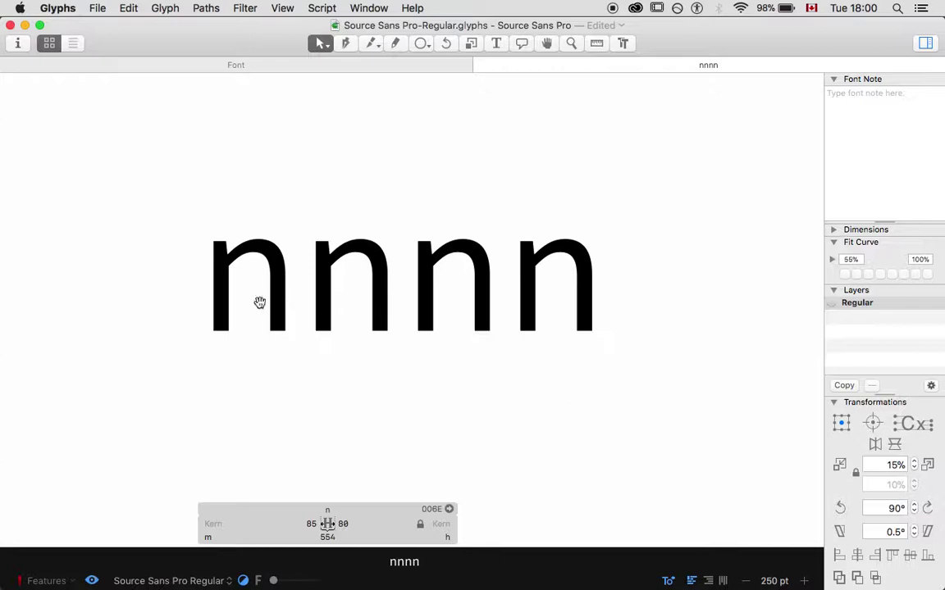
double_click(228, 287)
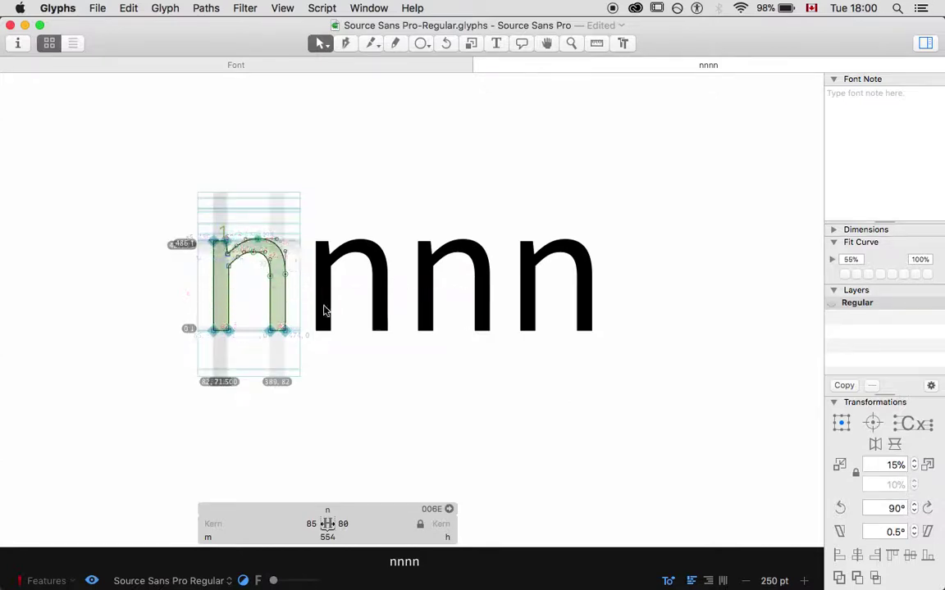
key("space")
Add the test lines nnoonnon and ono below nnnn.
key("t")
key("Right")
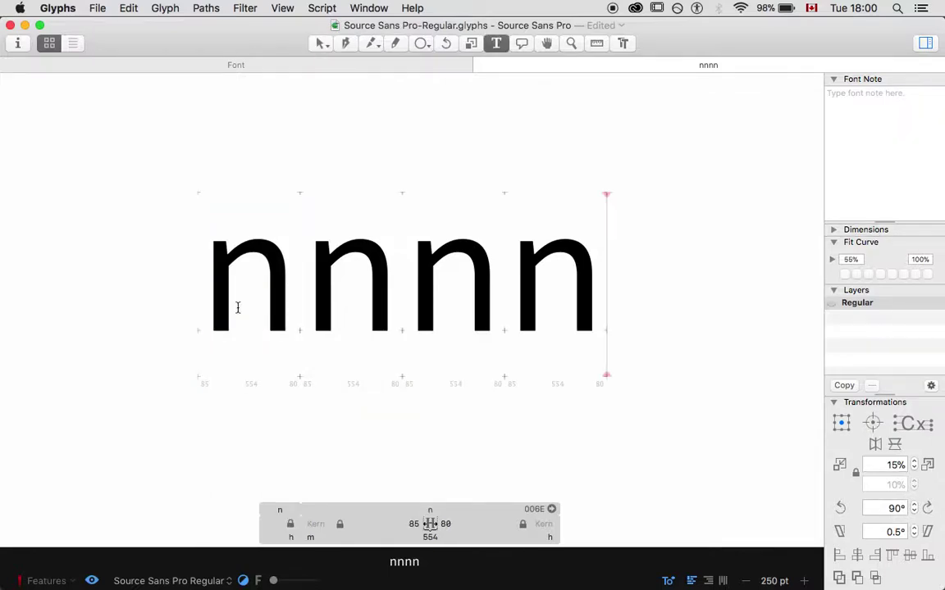
key("Return")
type("nnoo")
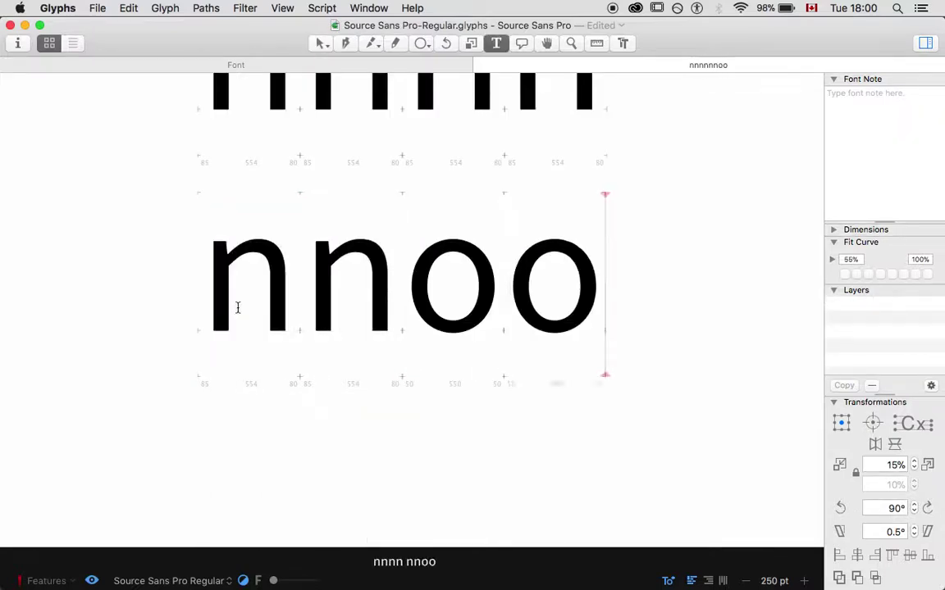
type("nnon")
key("Return")
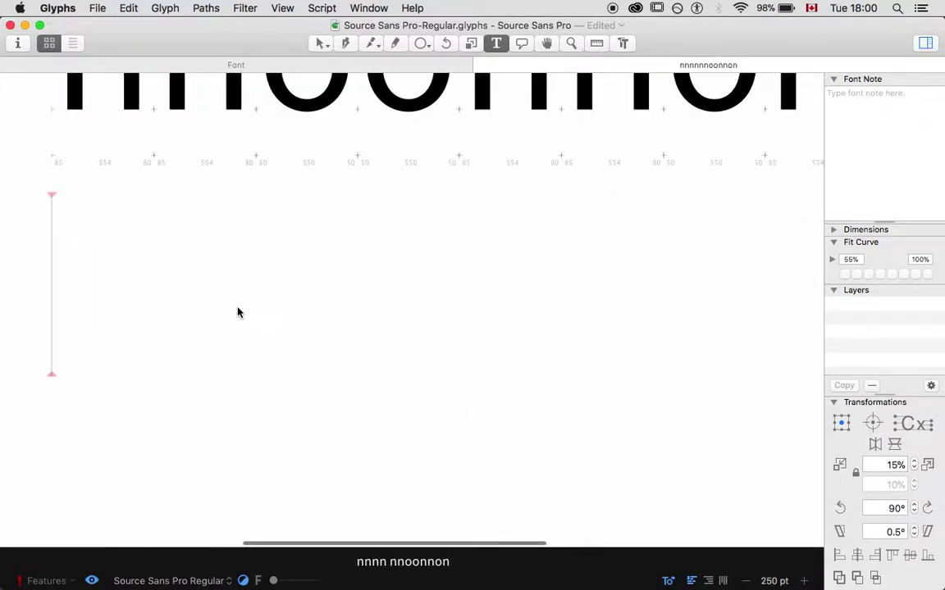
type("ono")
Zoom out to fit all lines and open the second o of nnoonnon for editing.
key("super+minus")
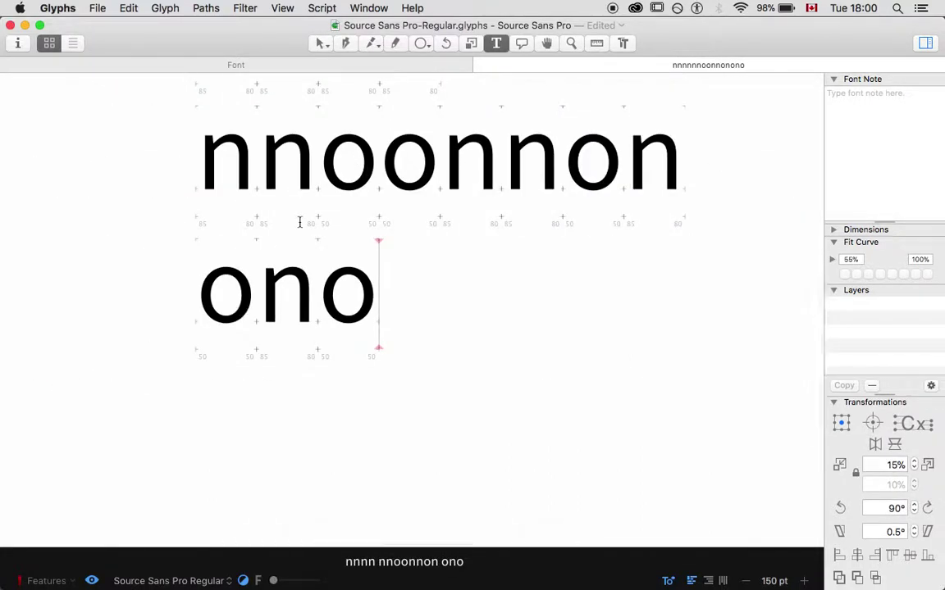
scroll(300, 222, "up", 5)
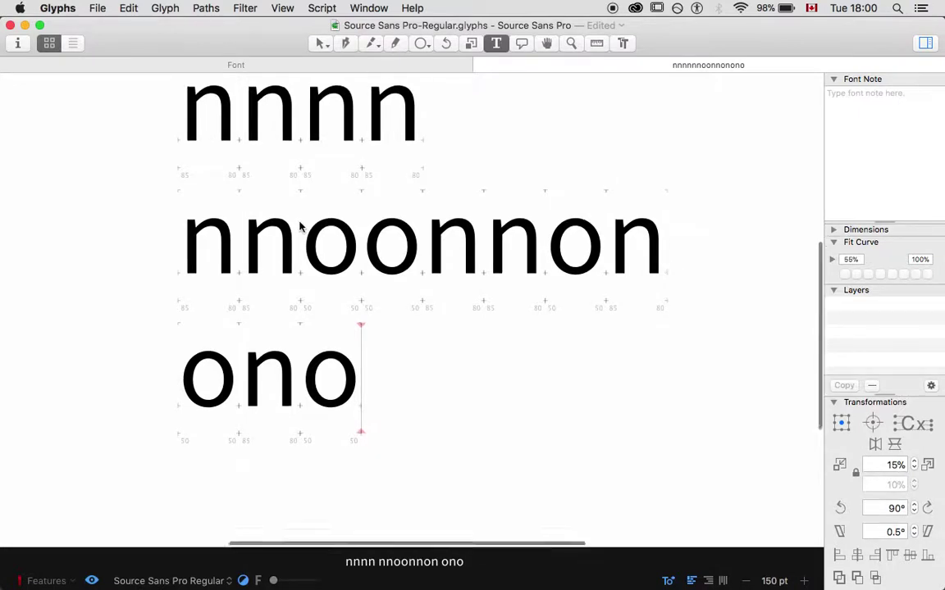
scroll(304, 226, "up", 3)
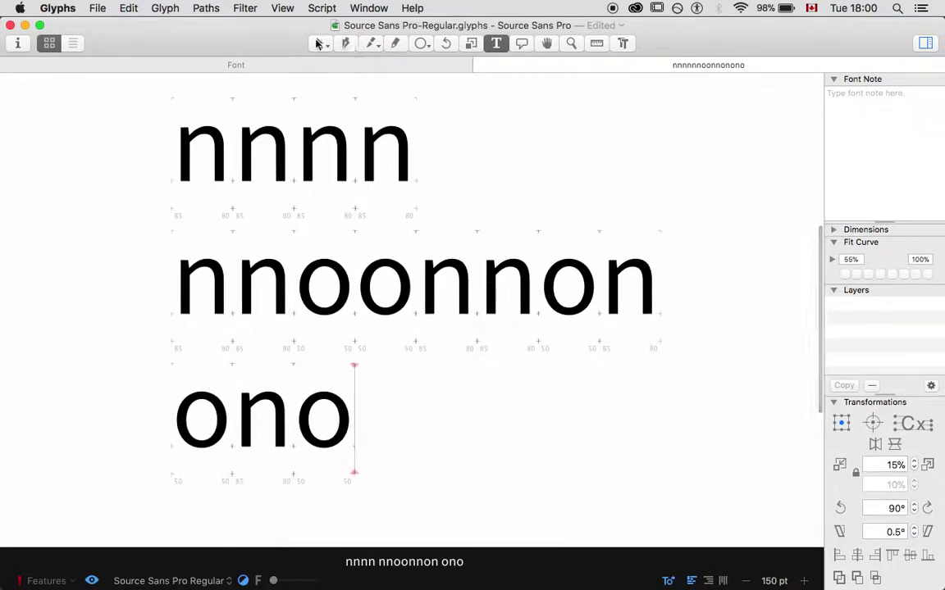
key("Escape")
double_click(320, 291)
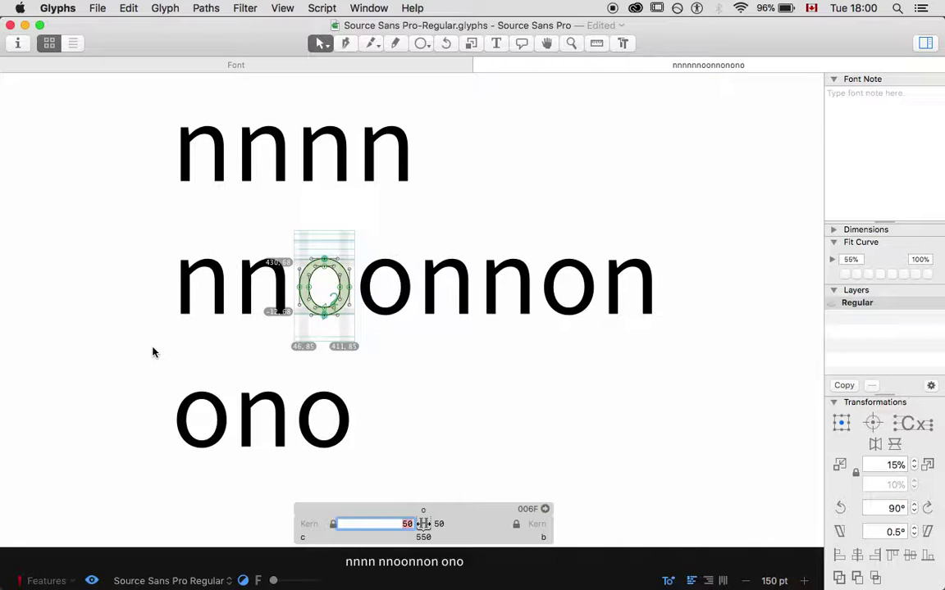
Try 40-unit sidebearings on both sides of the o and preview the spacing.
key("Return")
key("super+minus")
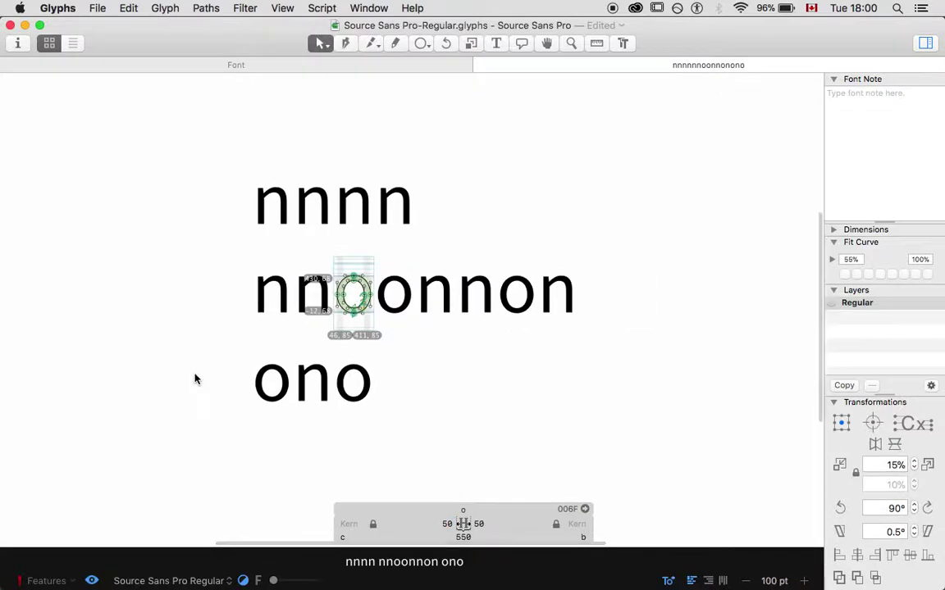
key("space")
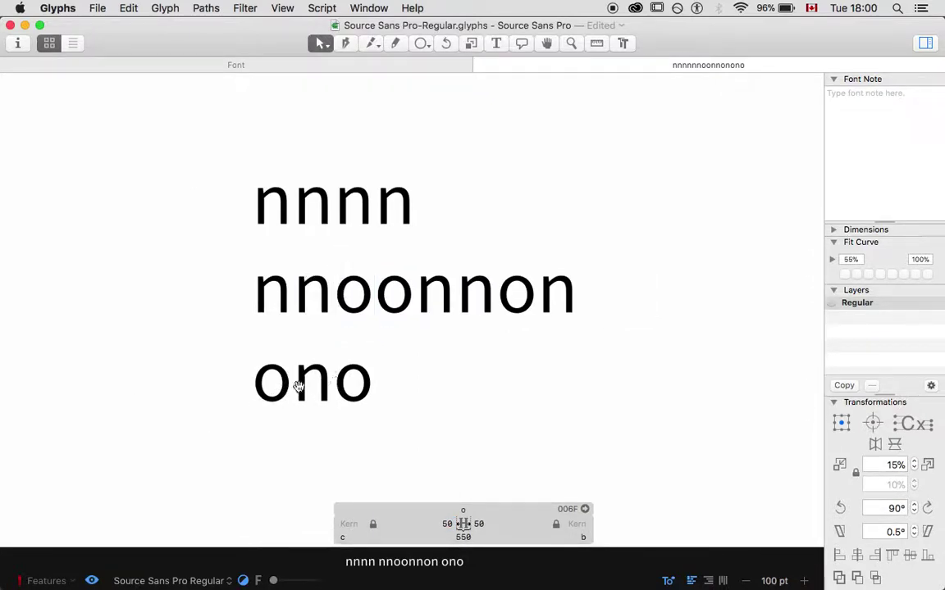
left_click(445, 523)
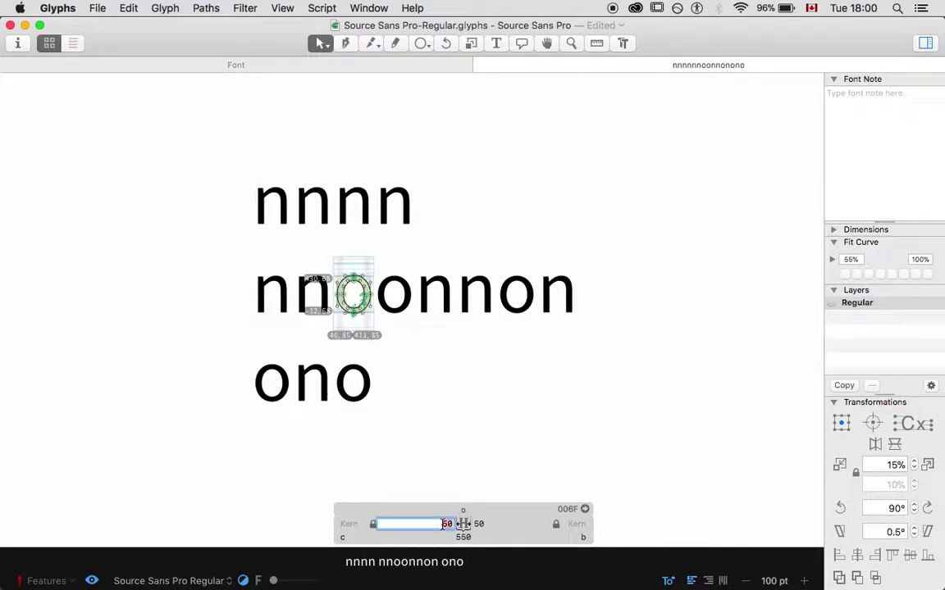
type("40")
key("Tab")
type("40")
key("Return")
key("space")
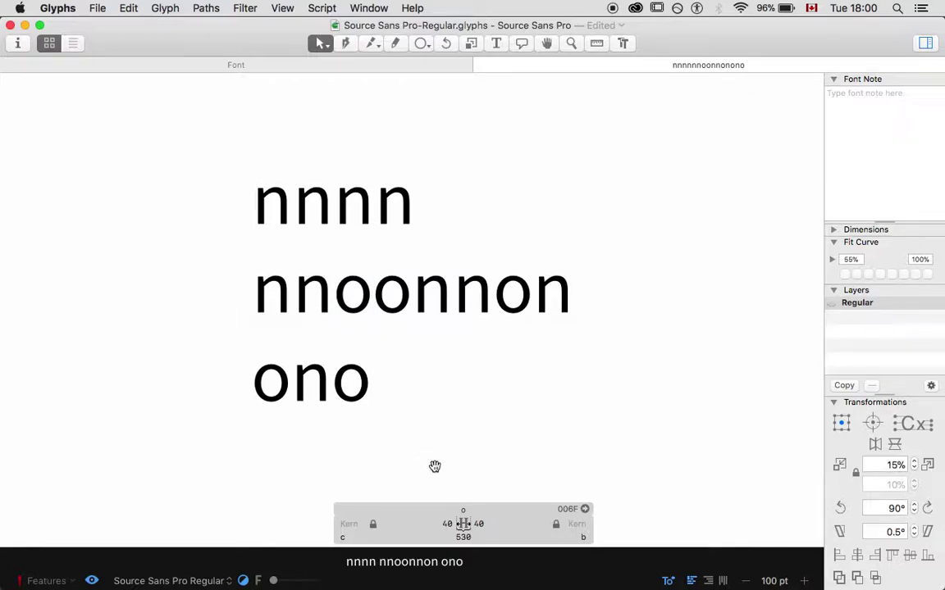
Set the o's left and right sidebearings to 45.
left_click(443, 523)
type("45")
key("Tab")
type("45")
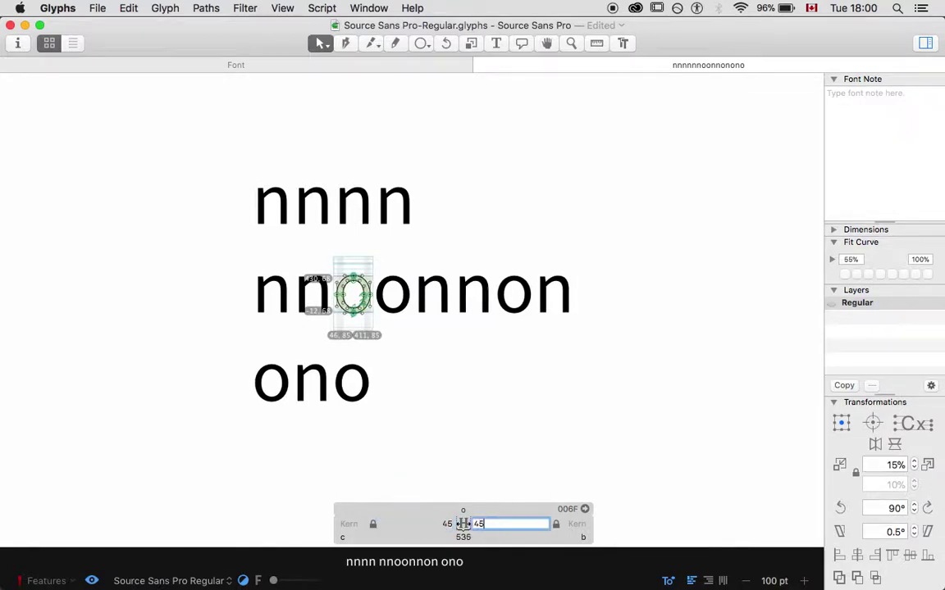
key("Return")
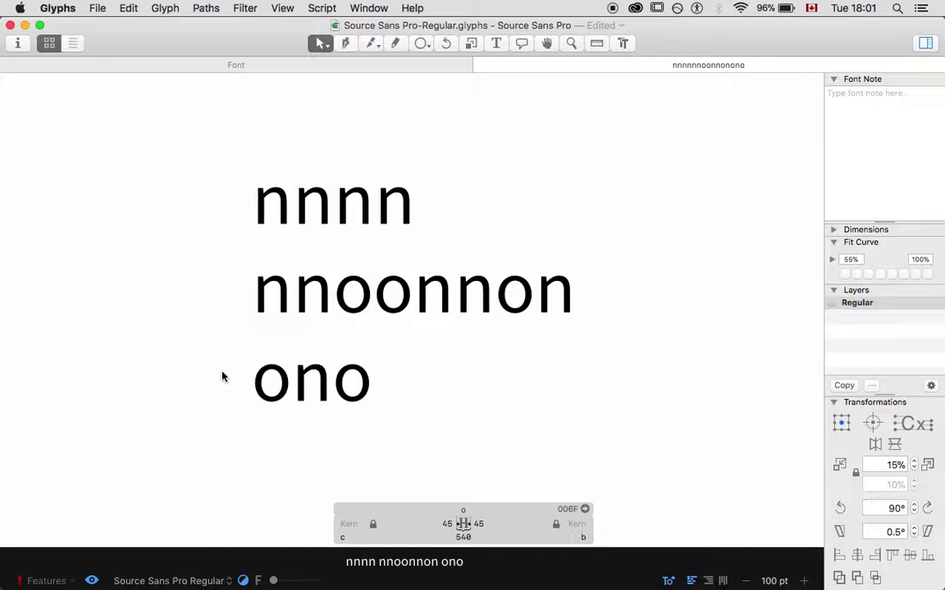
key("super+a")
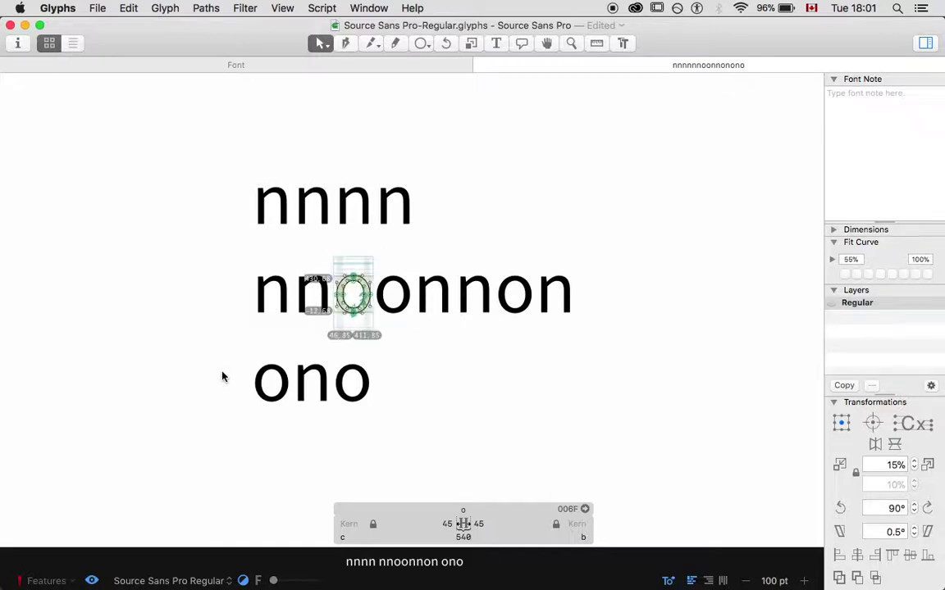
key("space")
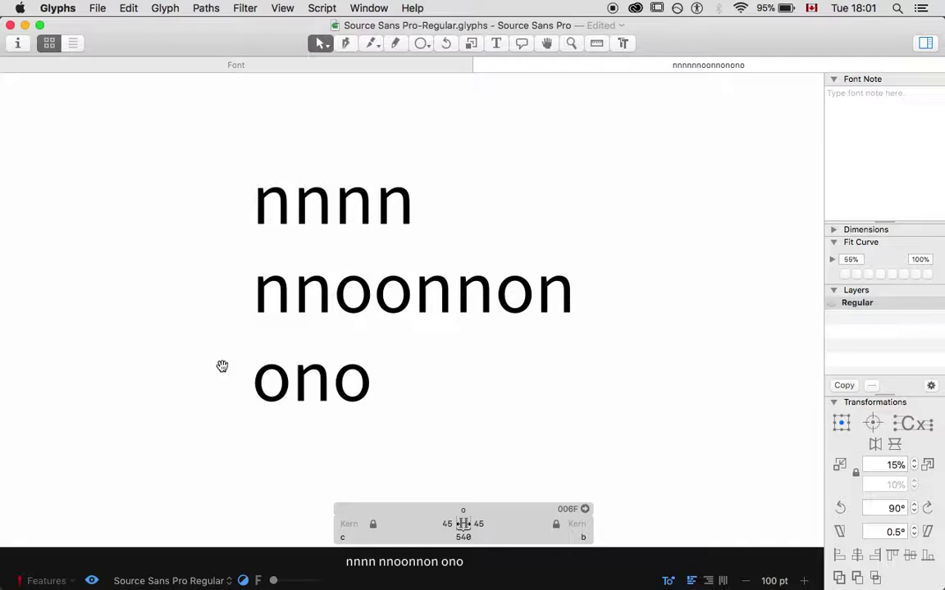
key("t")
left_click(374, 383)
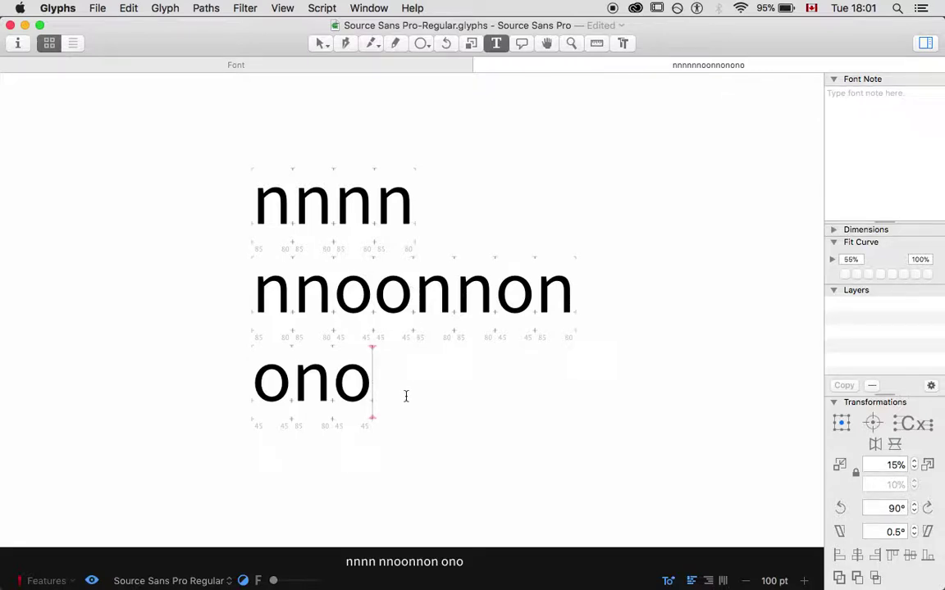
Type nniinnin and iiooiioii on new lines under ono and enlarge the text to 150 pt.
type("non")
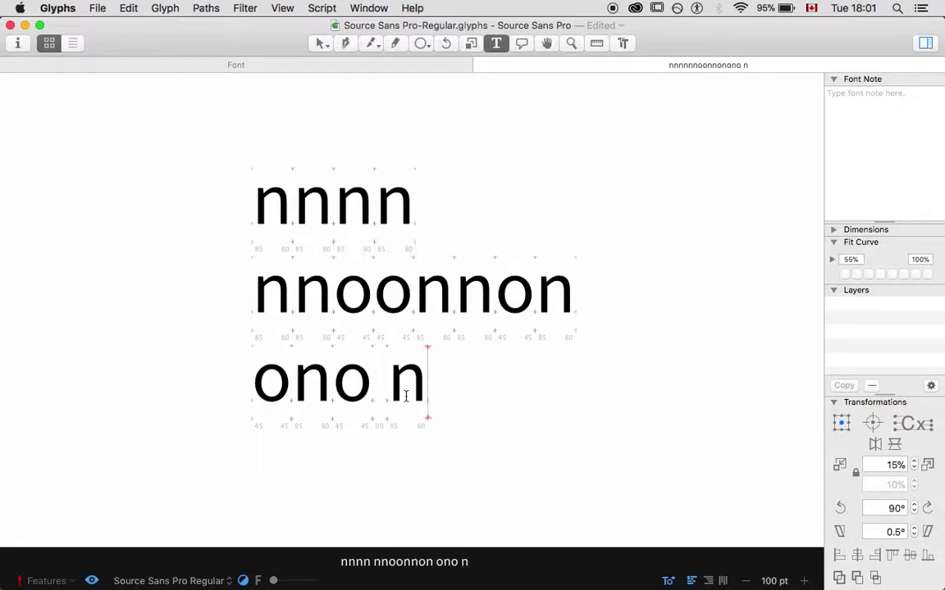
key("BackSpace")
key("BackSpace")
key("BackSpace")
key("BackSpace")
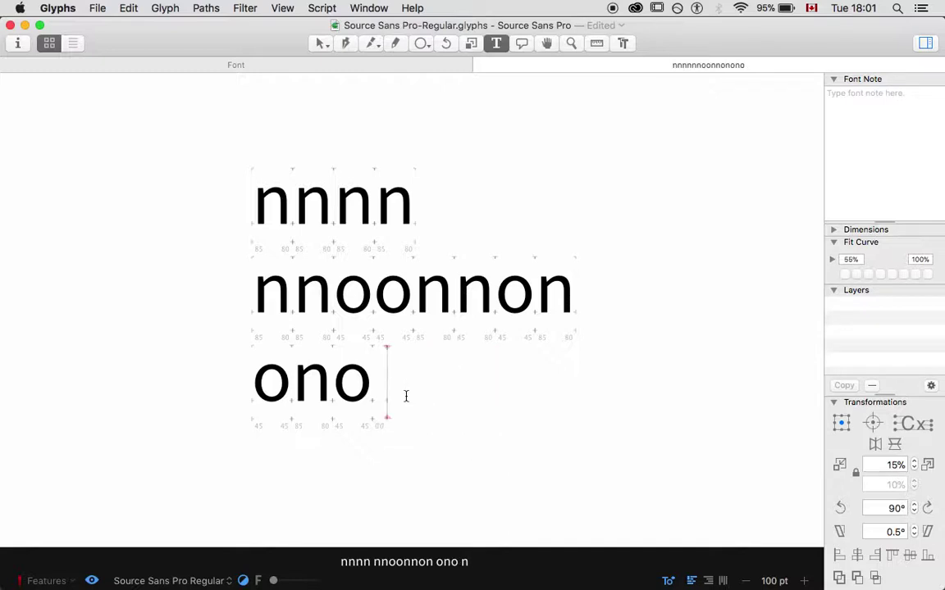
key("Return")
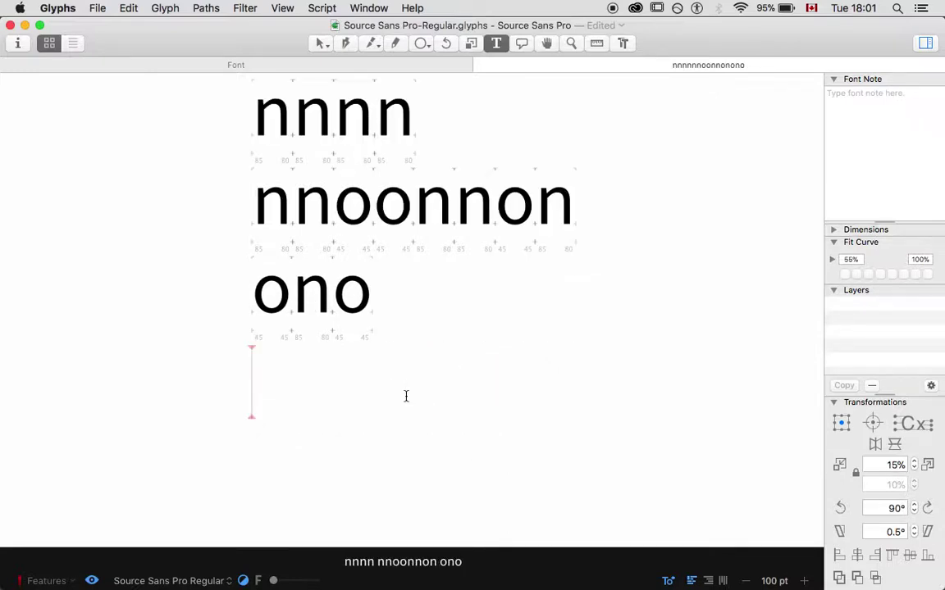
type("nniinnin")
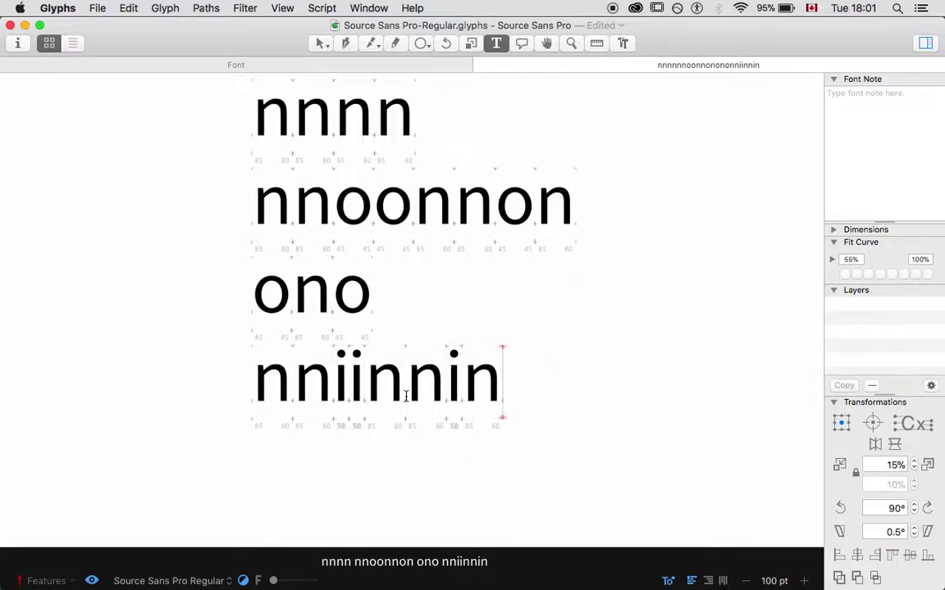
key("Return")
type("iiooiioi")
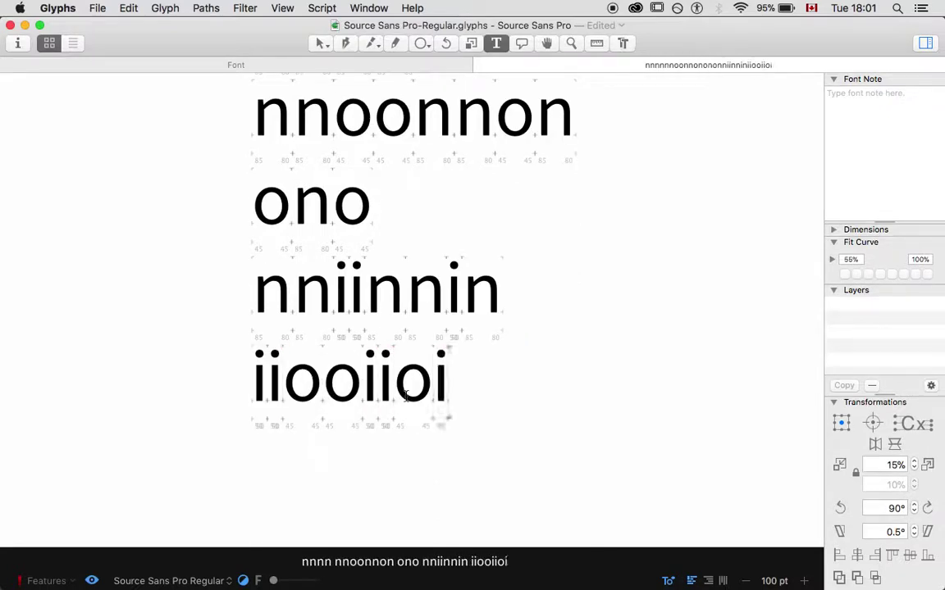
type("i")
key("super+plus")
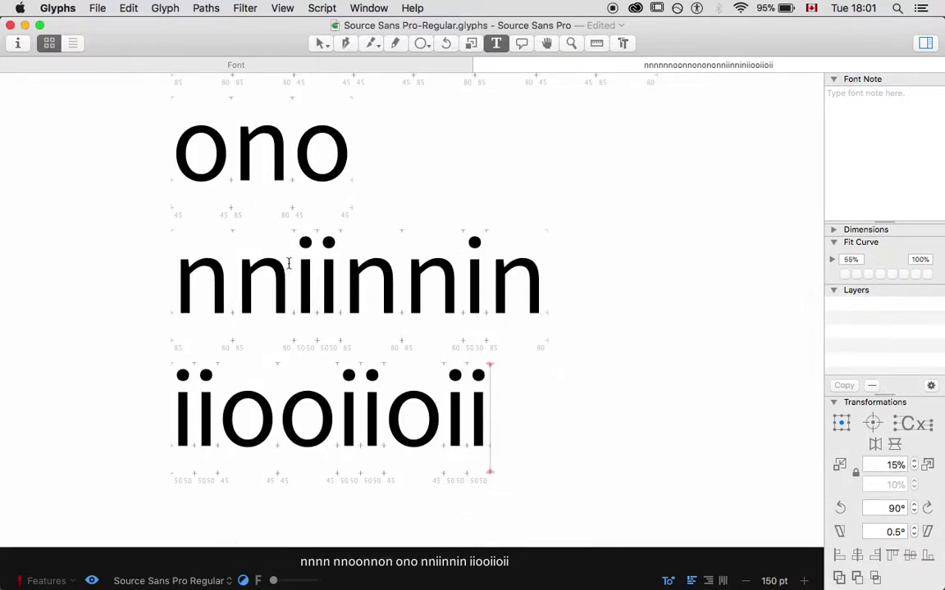
left_click_drag(288, 263, 231, 268)
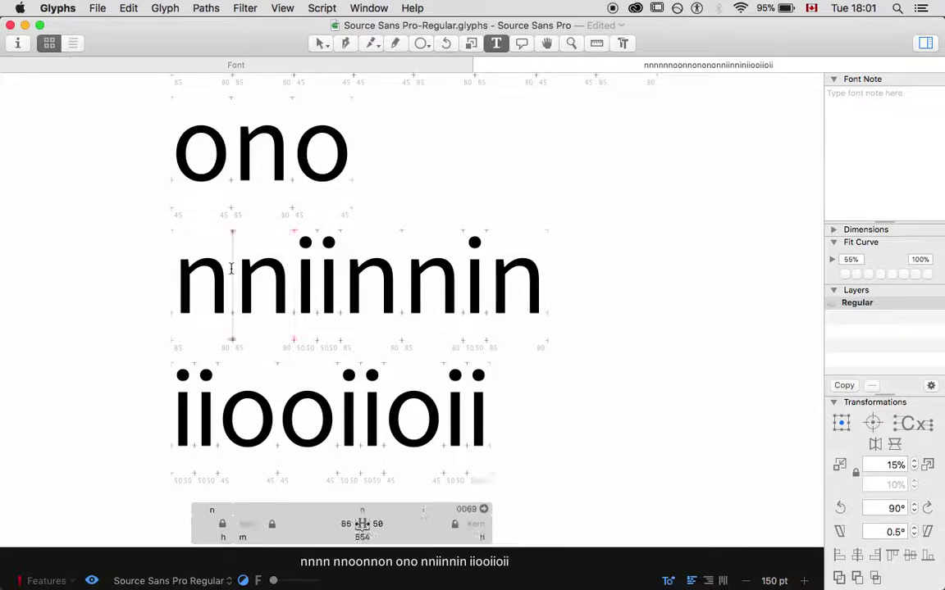
Try 80 left and 85 right sidebearings on the i and check all five lines.
left_click(262, 250)
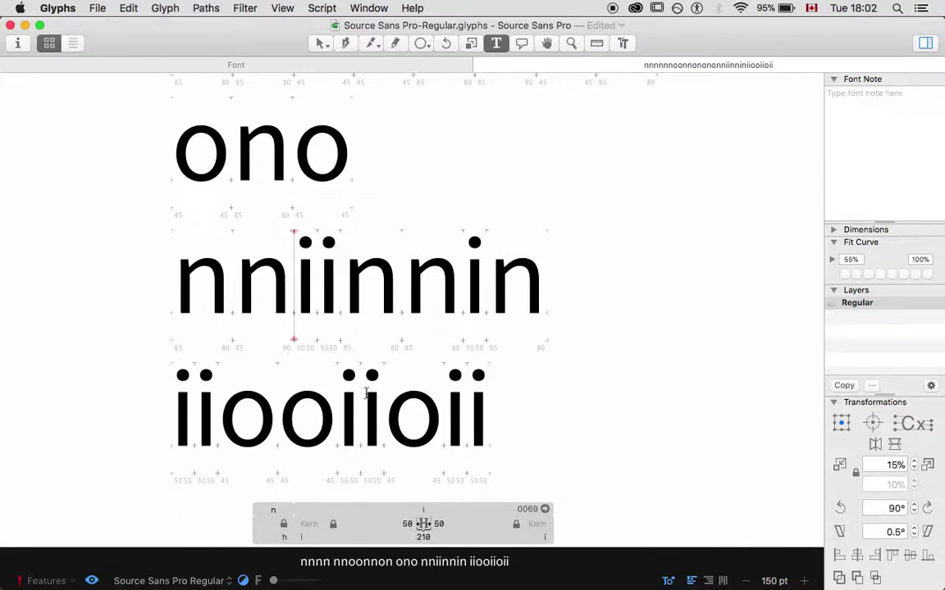
left_click(398, 522)
type("80")
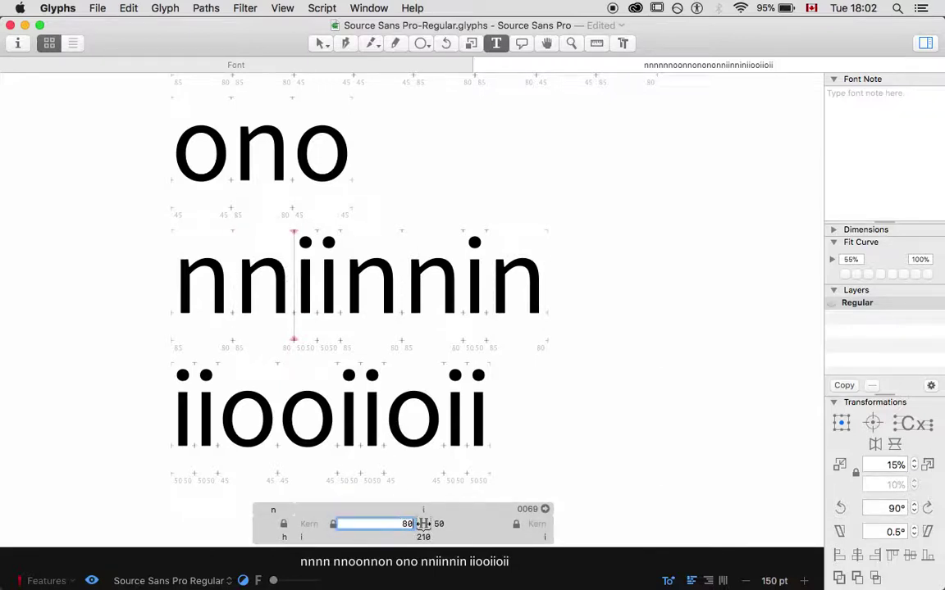
key("Tab")
type("85")
key("Return")
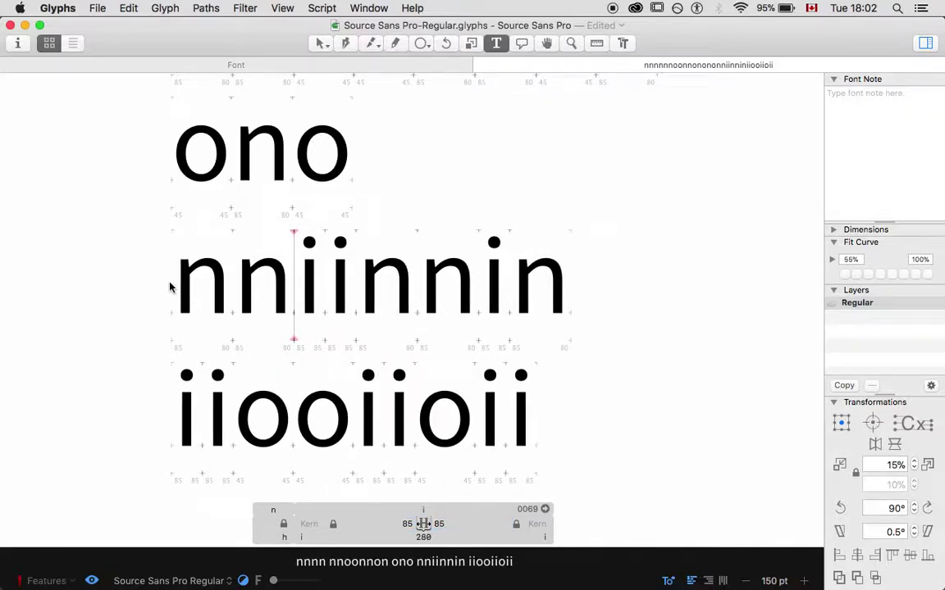
key("super+minus")
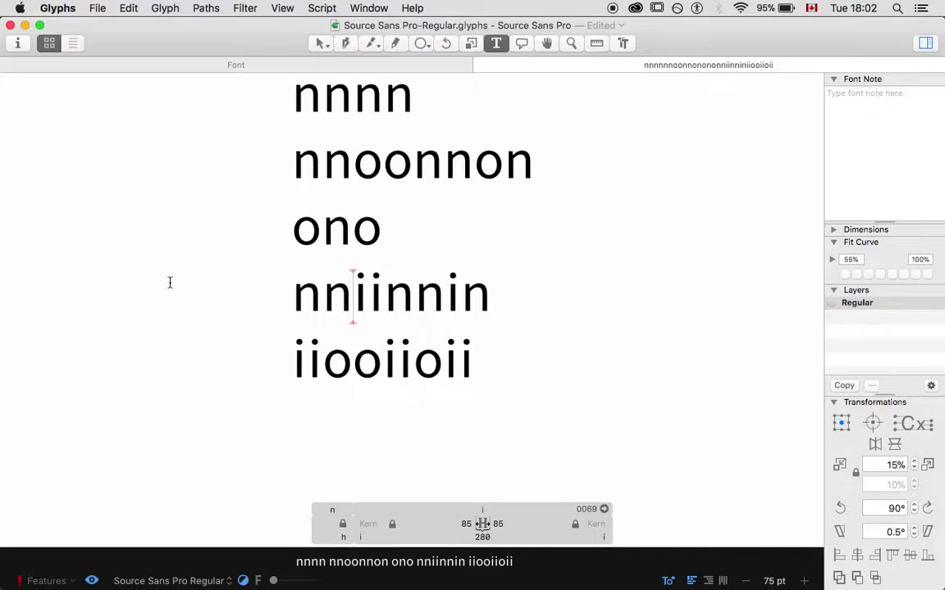
key("super+plus")
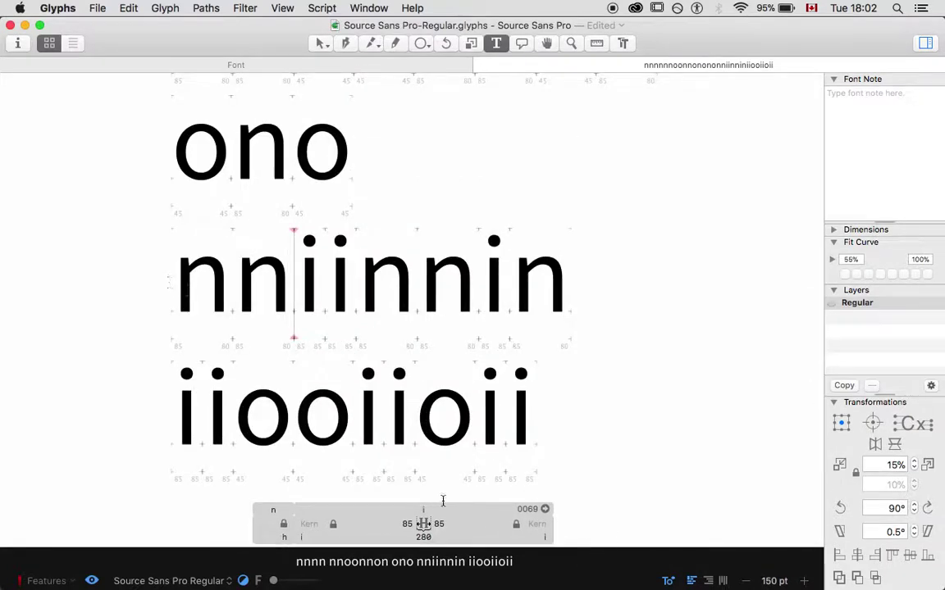
Set the i's sidebearings to 65 on both sides.
left_click(405, 524)
type("65")
key("Tab")
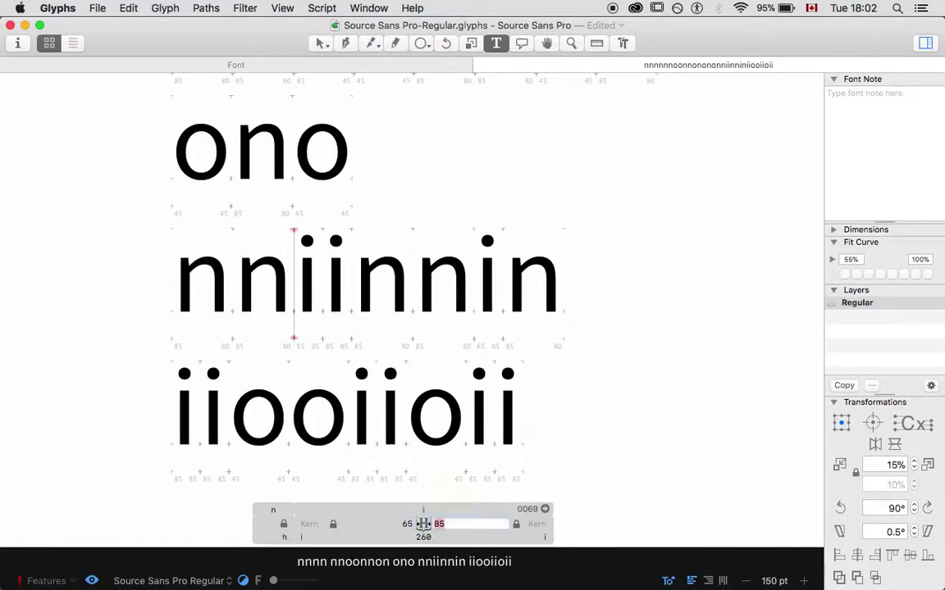
type("65")
key("Return")
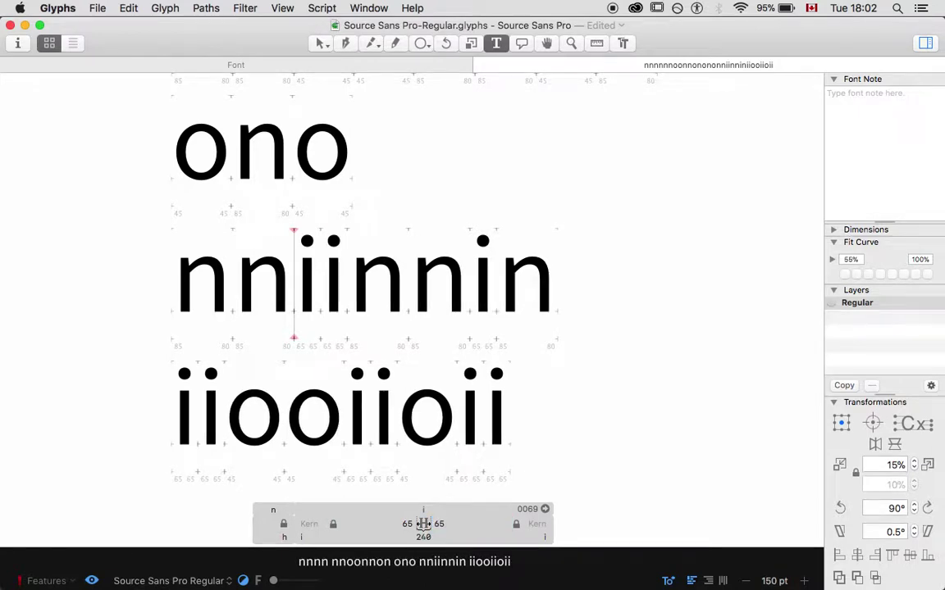
key("super+minus")
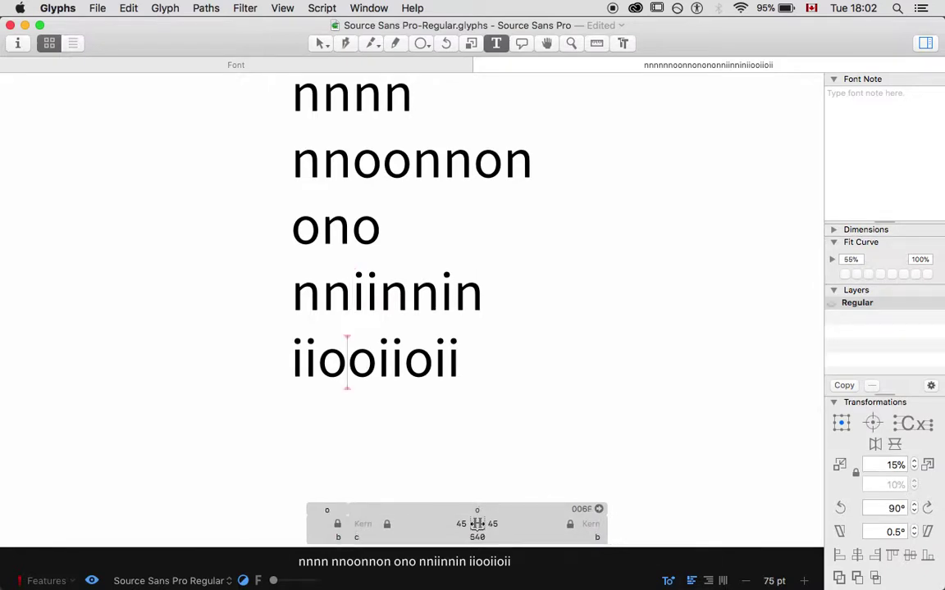
left_click(292, 361)
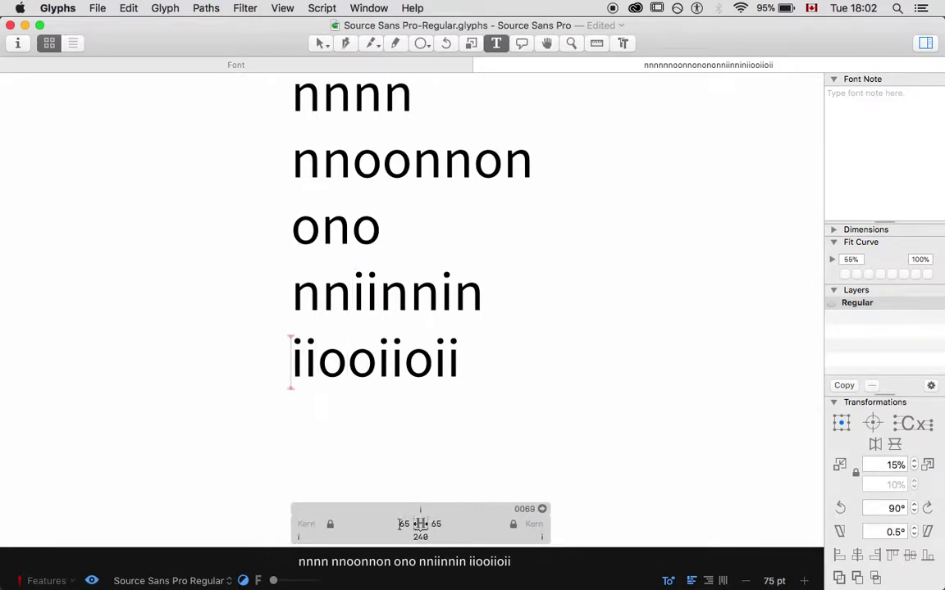
Add a standalone i at the end of the ono line.
key("Up")
key("Up")
key("Down")
key("Left")
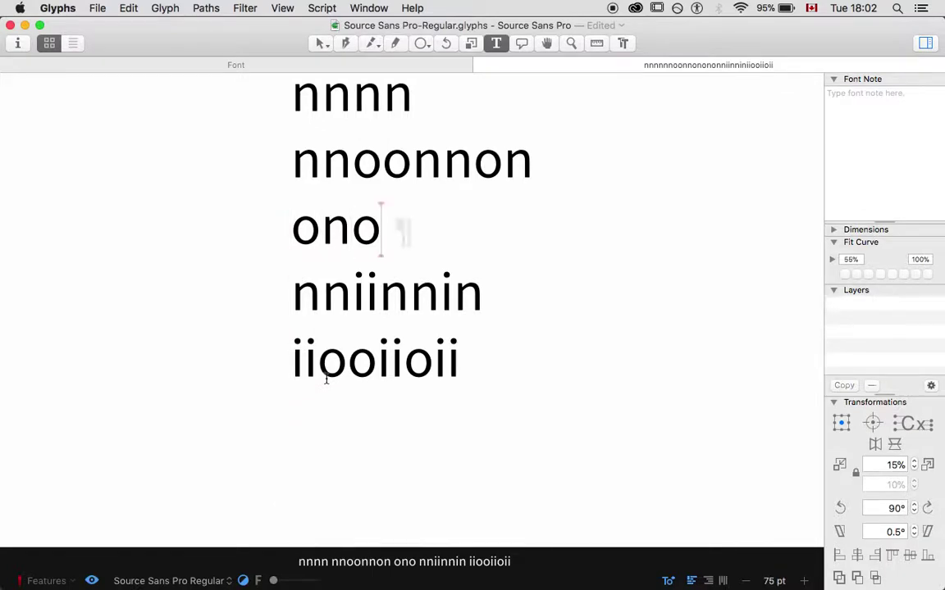
type("i")
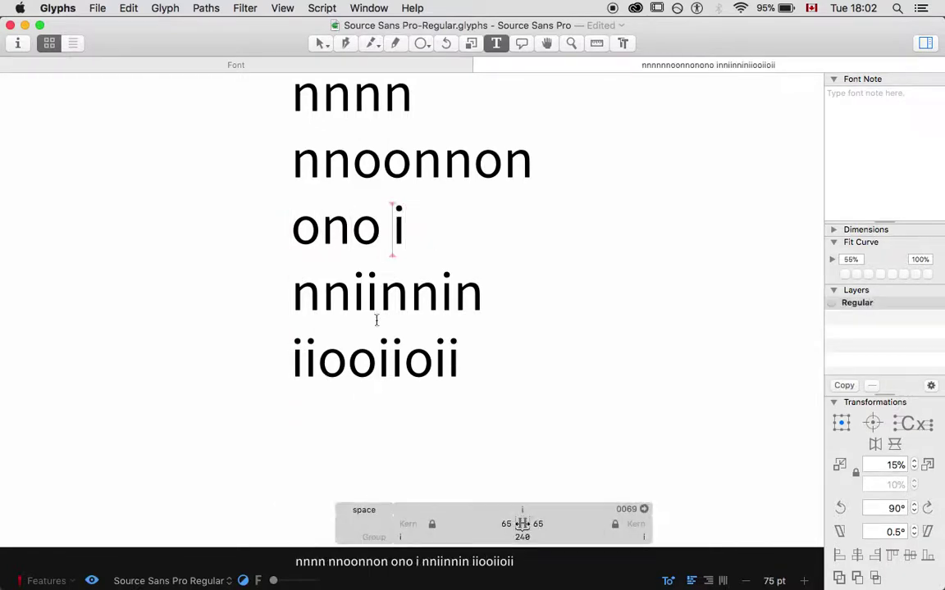
key("shift+Right")
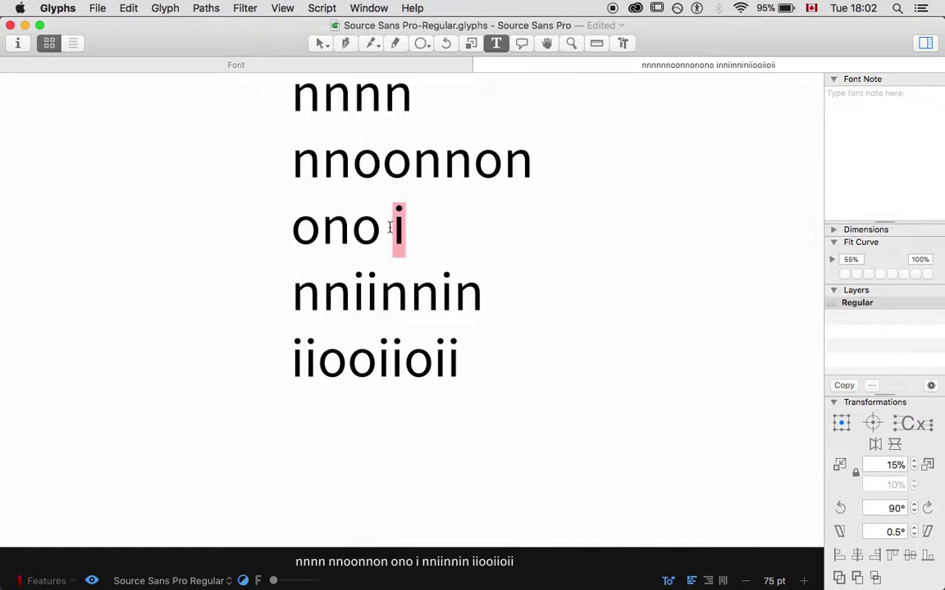
key("Left")
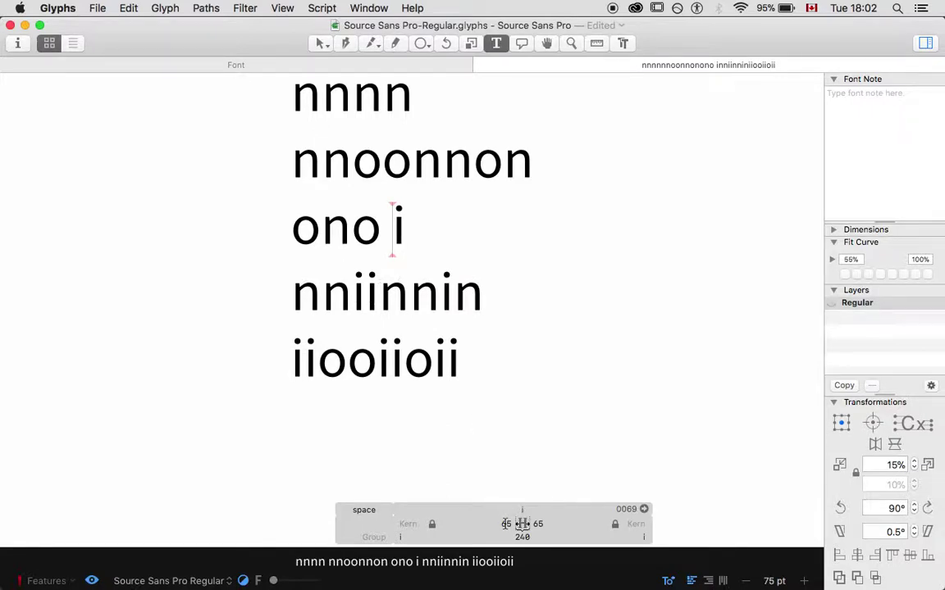
Tighten the i's left and right sidebearings to 55.
left_click(508, 524)
type("55")
key("Tab")
type("55")
key("Tab")
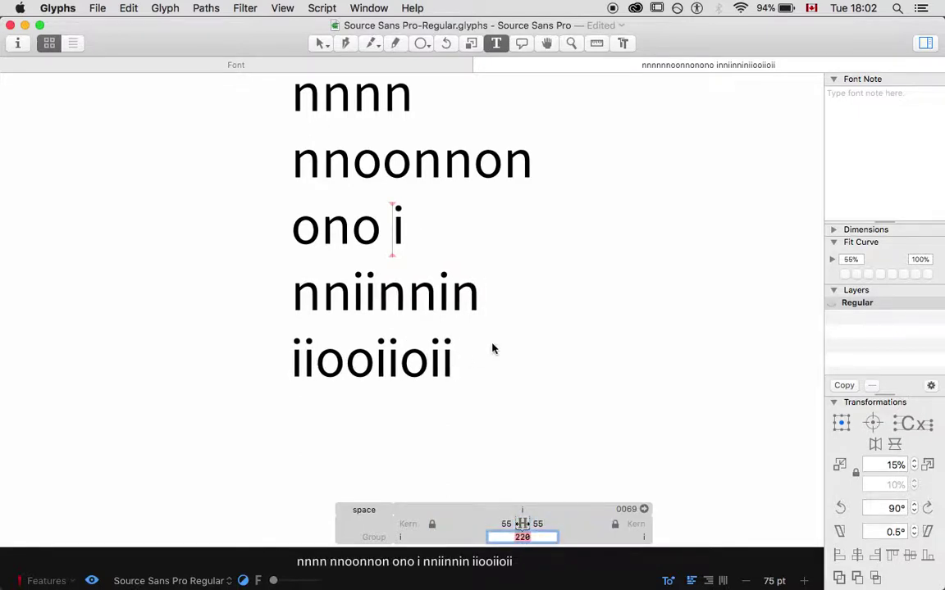
Add onion as a new test line after iiooiioii.
left_click(495, 301)
key("Down")
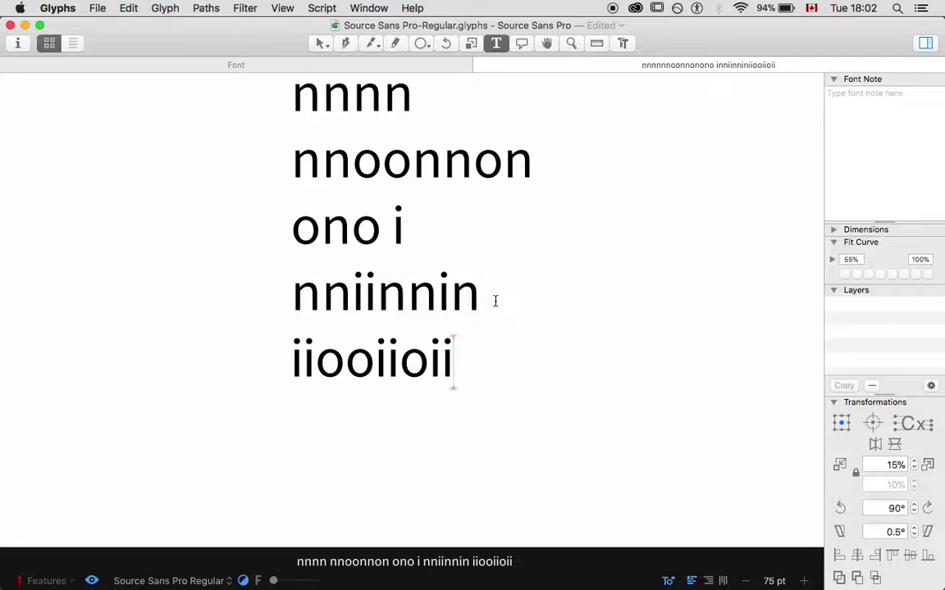
key("Return")
type("onion")
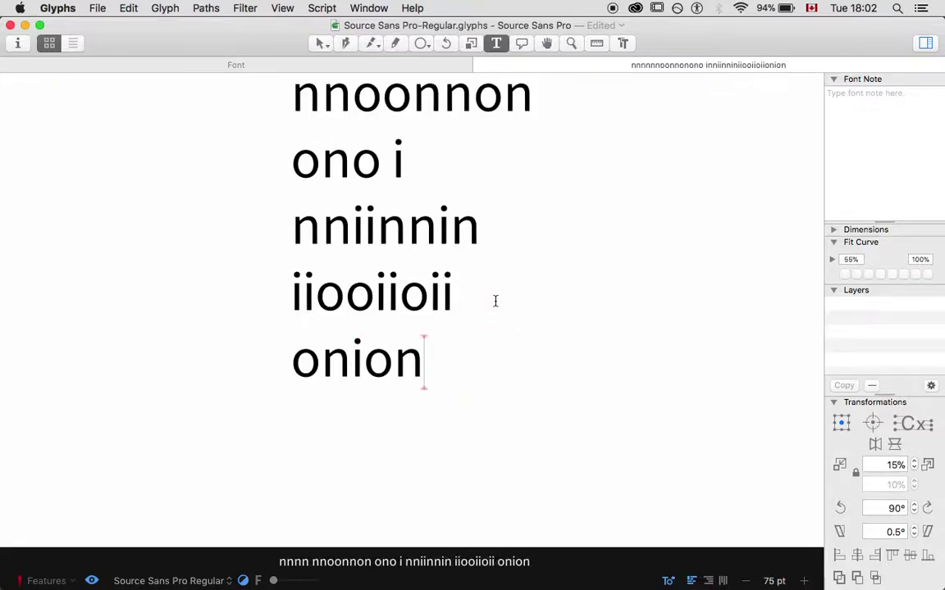
Select the standalone i and set its sidebearings to 65 on each side.
scroll(476, 299, "up", 1)
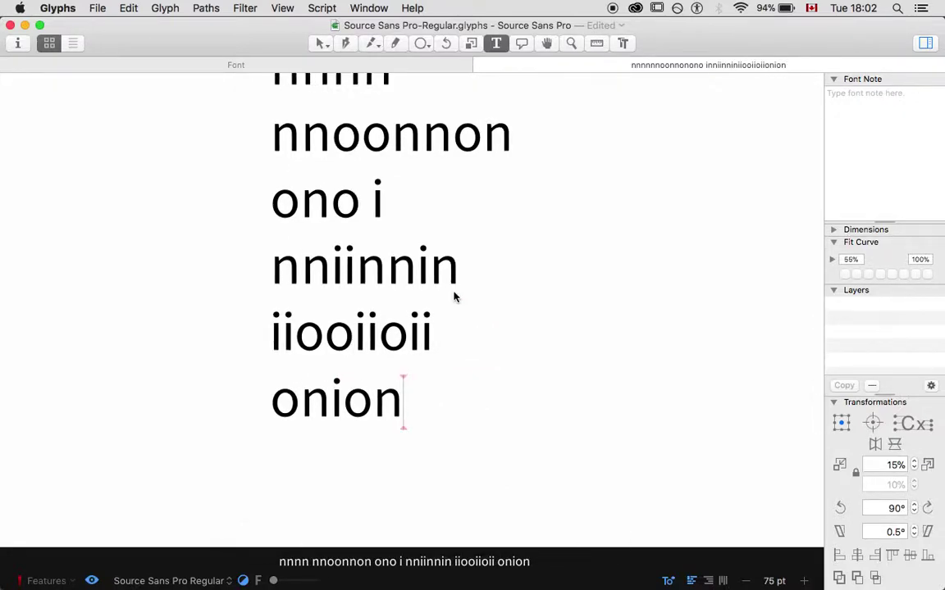
left_click(364, 204)
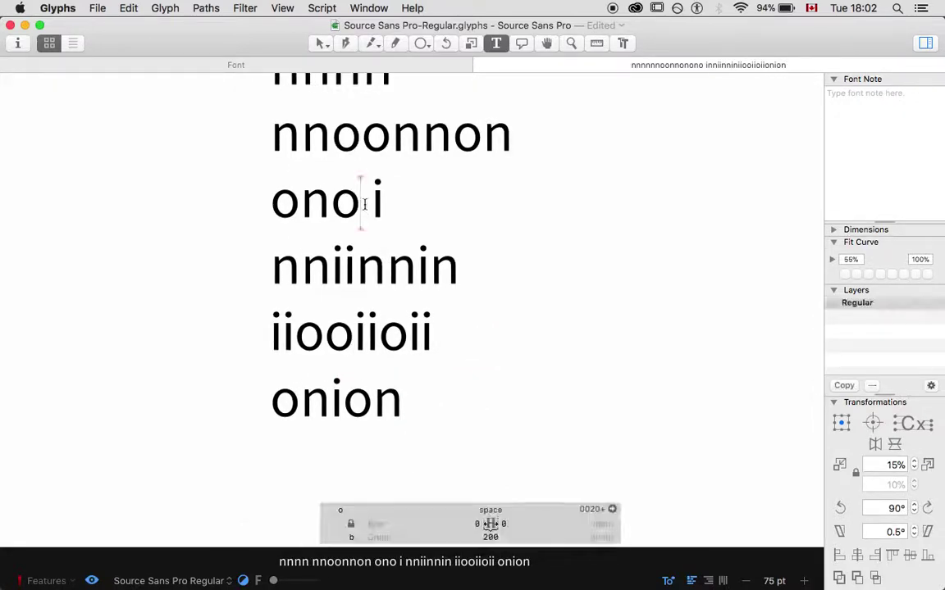
left_click(485, 524)
type("65")
key("Tab")
type("65")
key("Return")
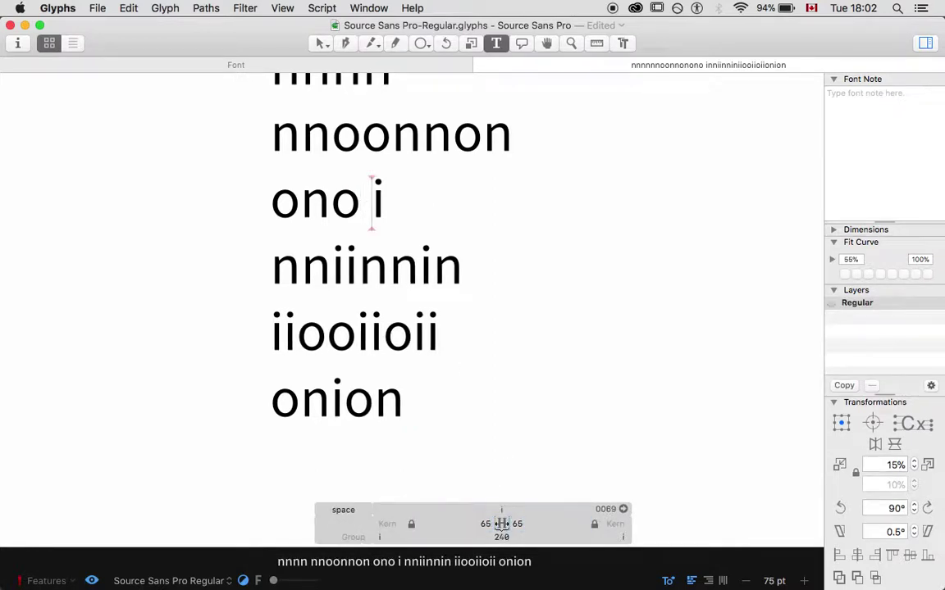
Widen the i's sidebearings to 70 on both sides.
left_click(490, 524)
type("70")
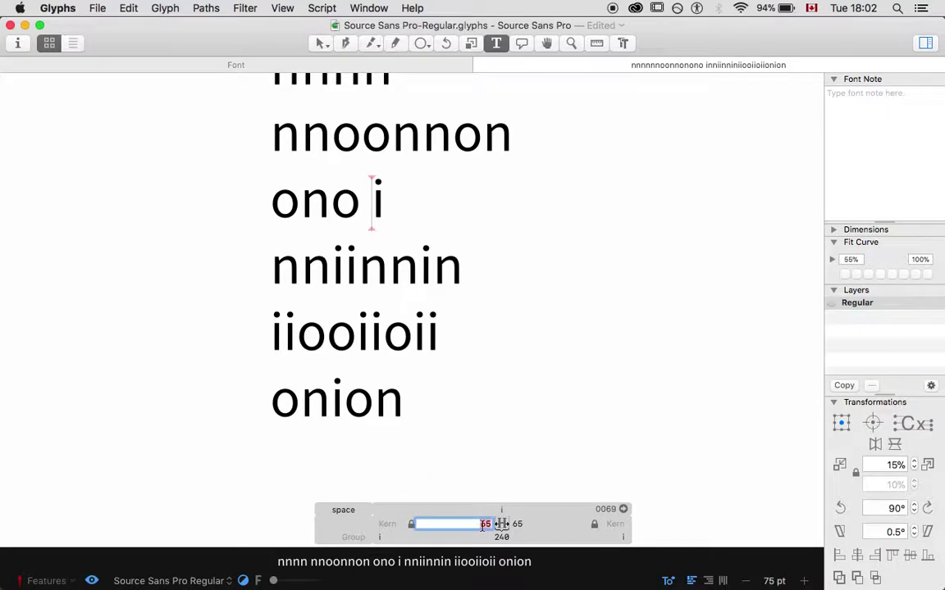
key("Tab")
type("70")
key("Return")
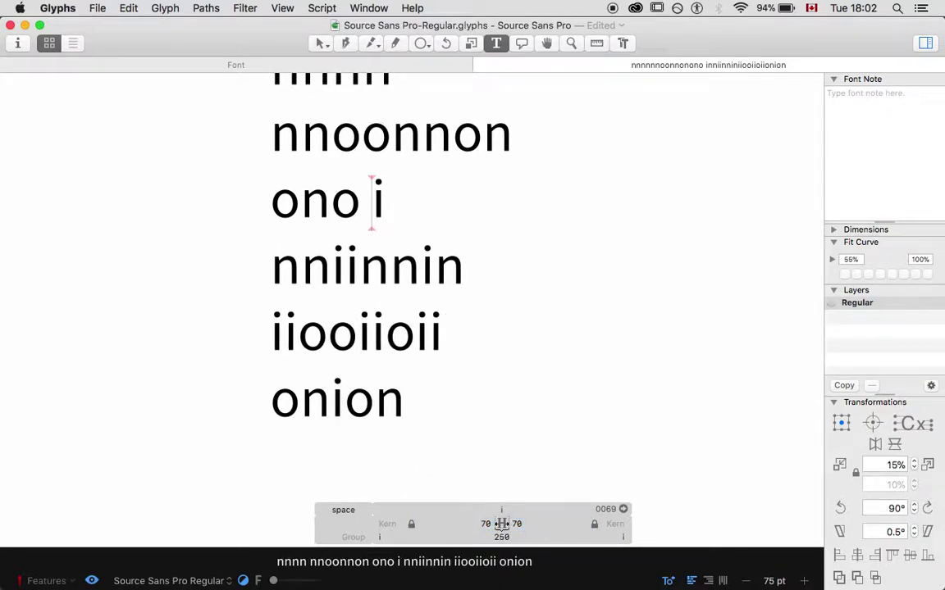
left_click(418, 403)
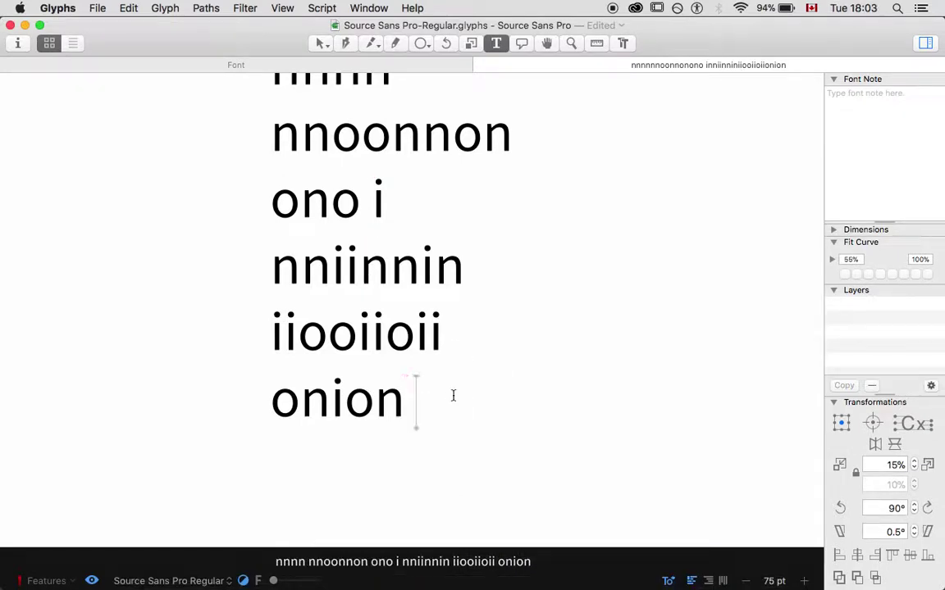
type("ci")
key("BackSpace")
type("a")
key("BackSpace")
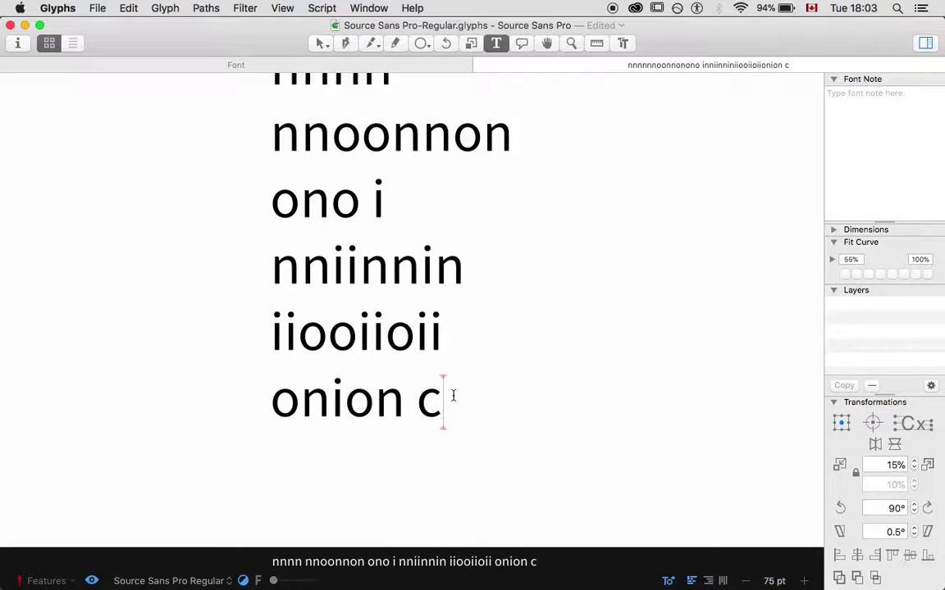
key("BackSpace")
type("iii")
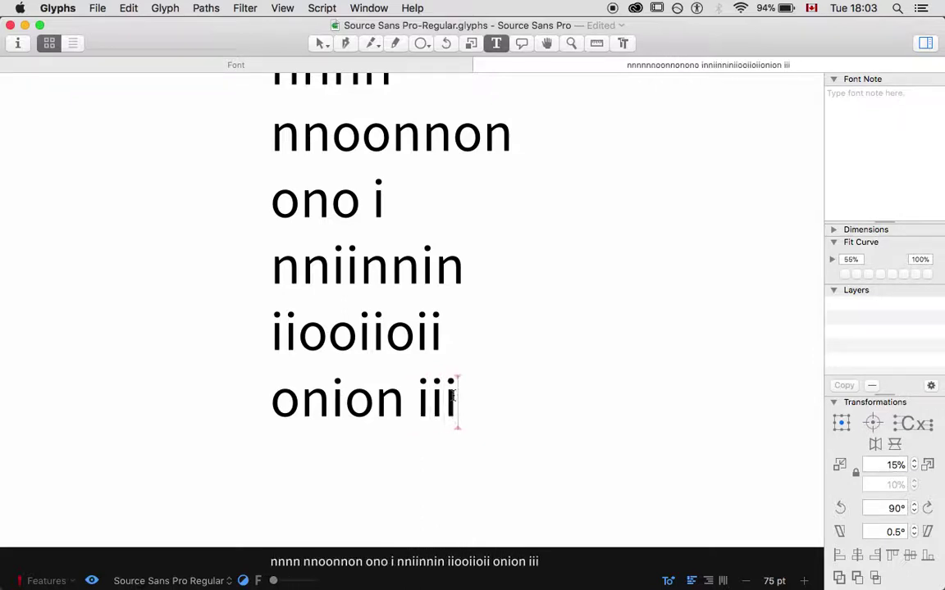
key("BackSpace")
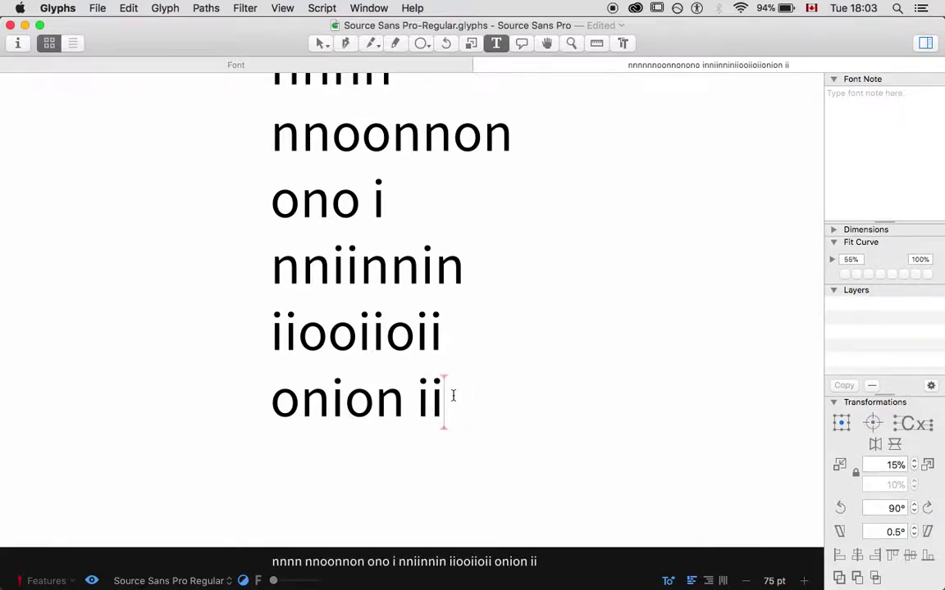
key("BackSpace")
key("BackSpace")
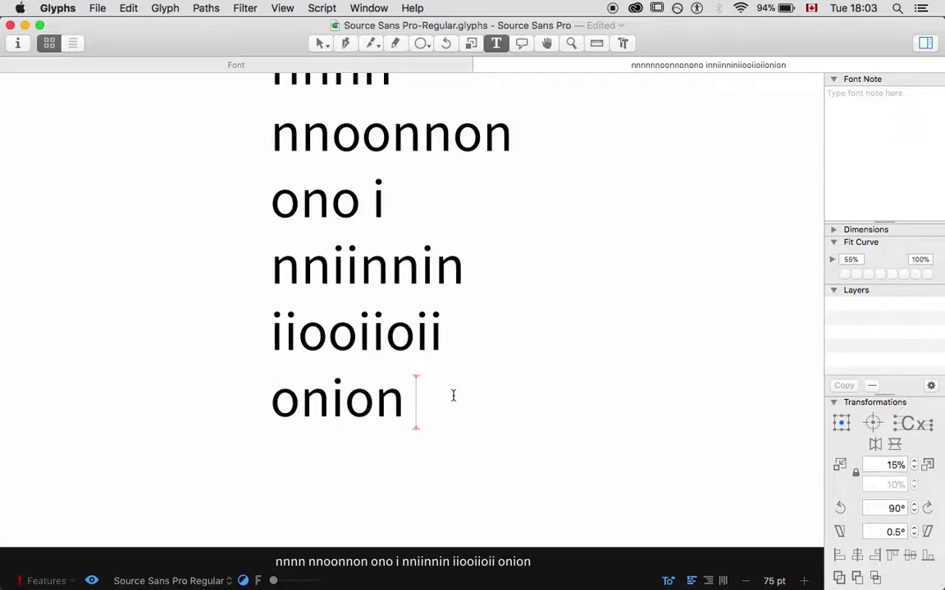
type("copii")
key("BackSpace")
key("BackSpace")
key("BackSpace")
key("BackSpace")
key("BackSpace")
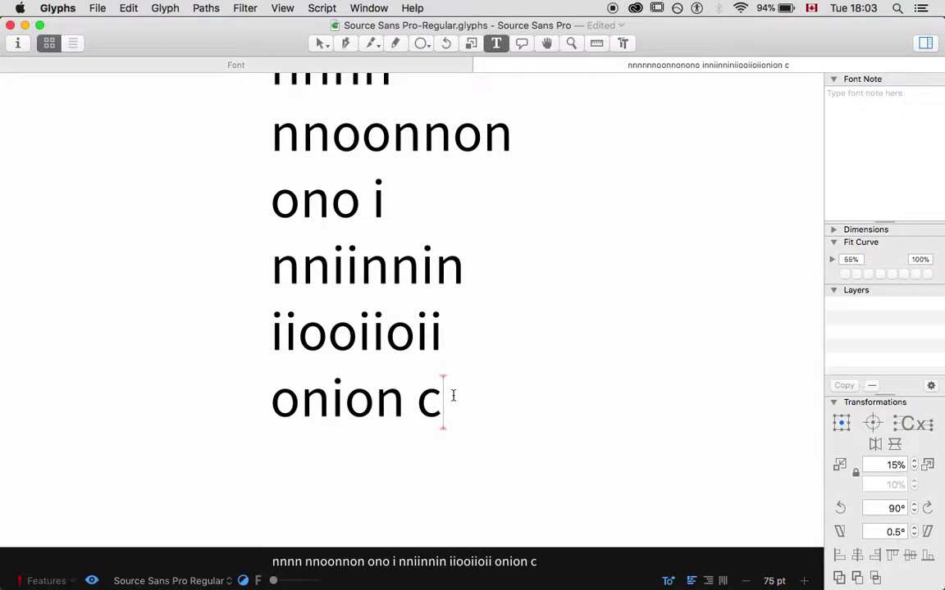
key("BackSpace")
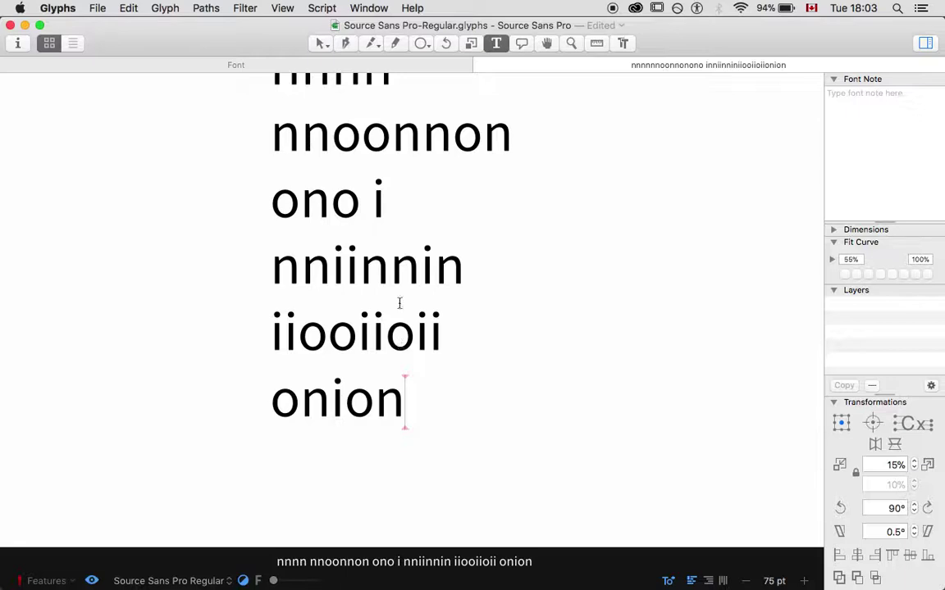
Turn the i test lines into nnaannan and aaooaaoaa by replacing every i with a.
left_click(357, 266)
key("BackSpace")
key("BackSpace")
type("aann")
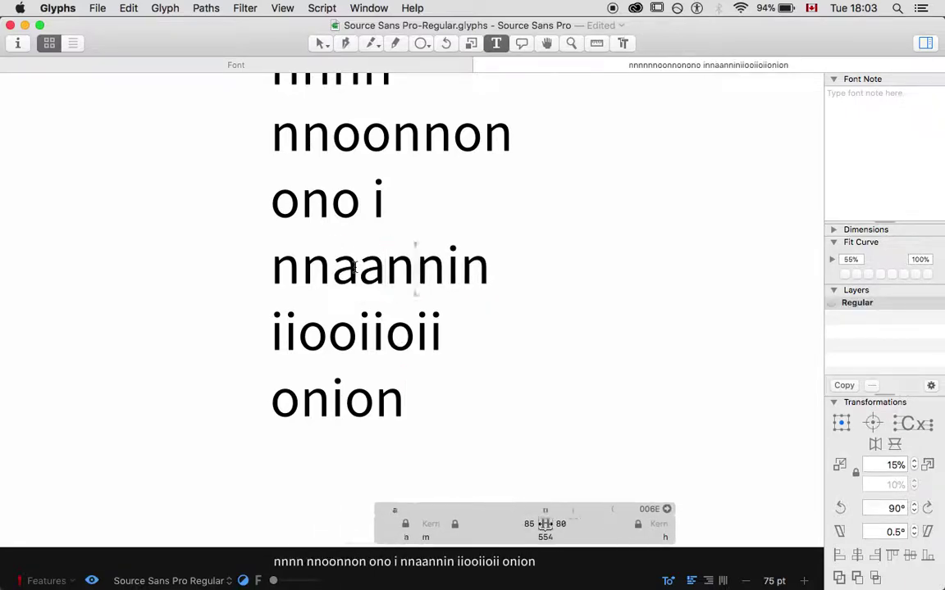
type("a")
key("Down")
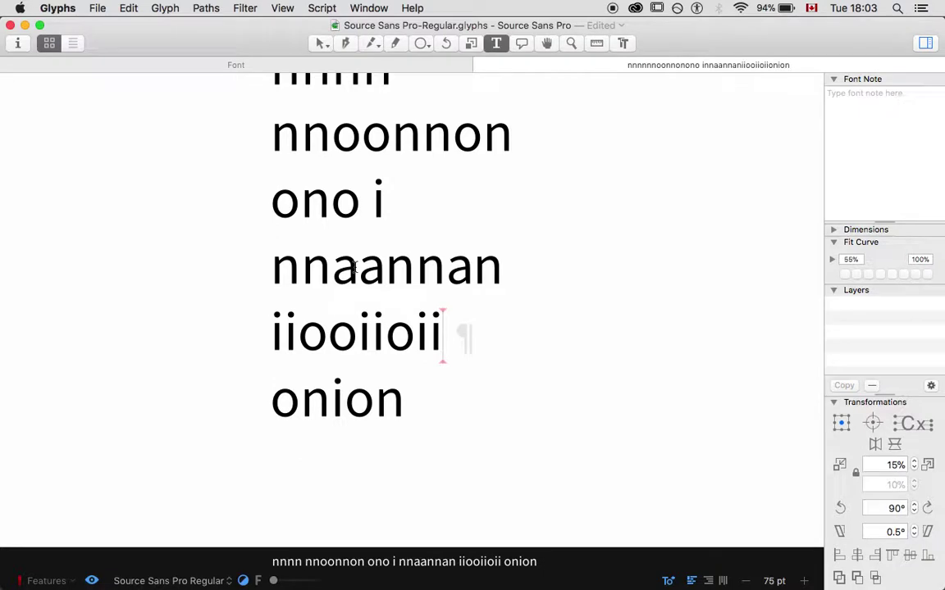
key("shift+Left")
key("shift+Left")
type("aa")
key("Left")
key("Left")
key("Left")
key("shift+Left")
key("shift+Left")
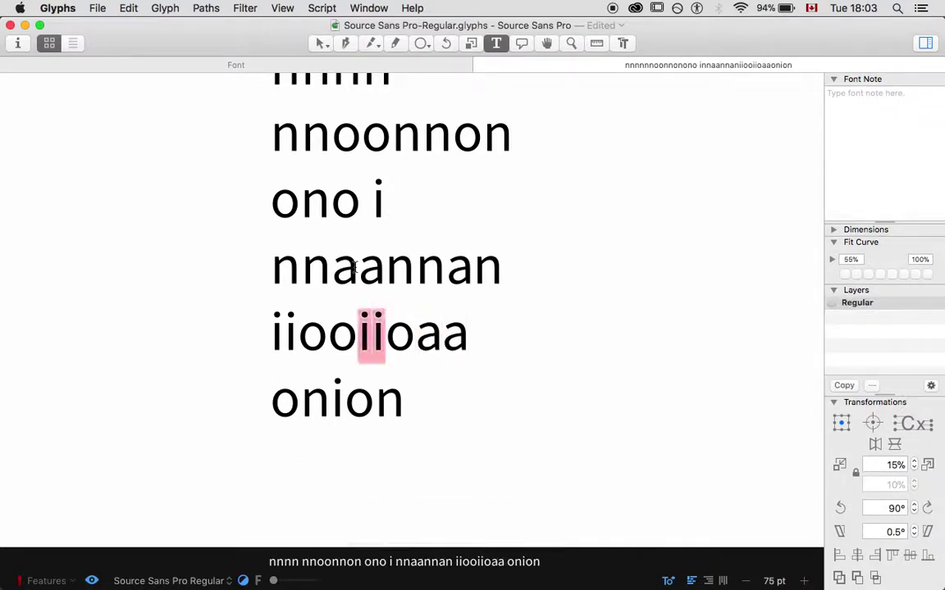
type("aa")
key("Left")
key("Left")
key("Left")
key("Left")
key("shift+Left")
key("shift+Left")
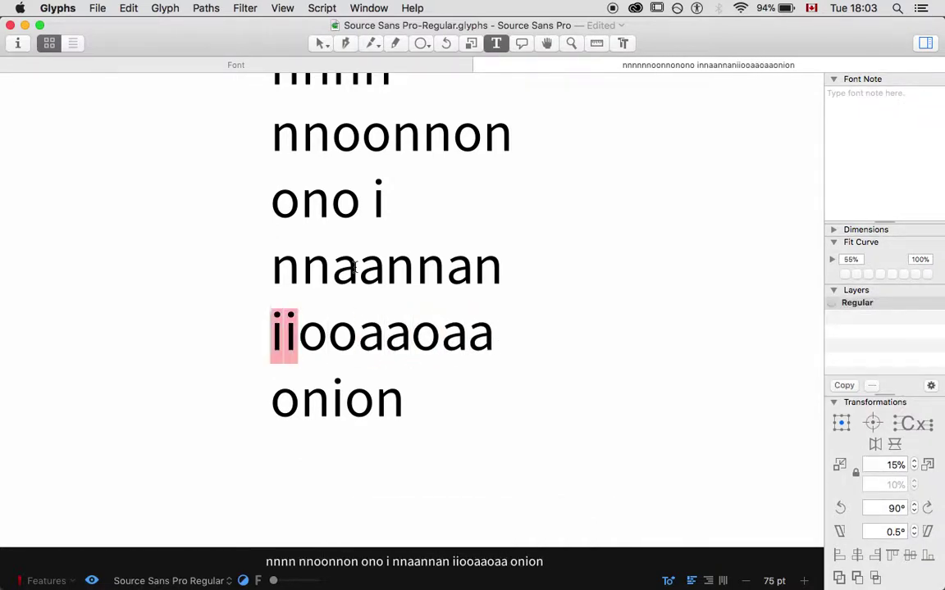
type("aa")
key("Left")
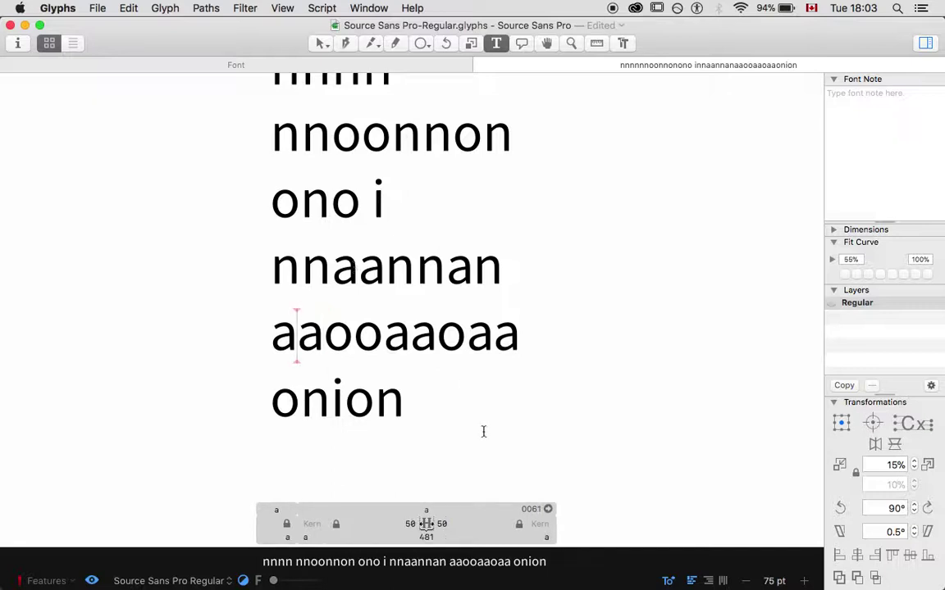
Key the a's right sidebearing to n, giving 80 units.
left_click(444, 523)
type("n")
key("Return")
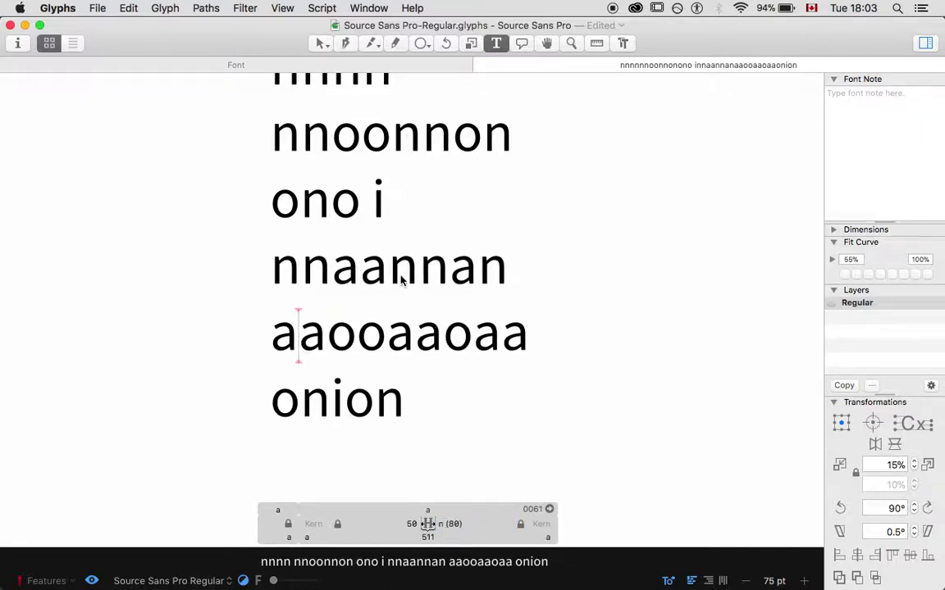
Set the a's right sidebearing to 77, after first trying 75.
scroll(395, 279, "up", 3)
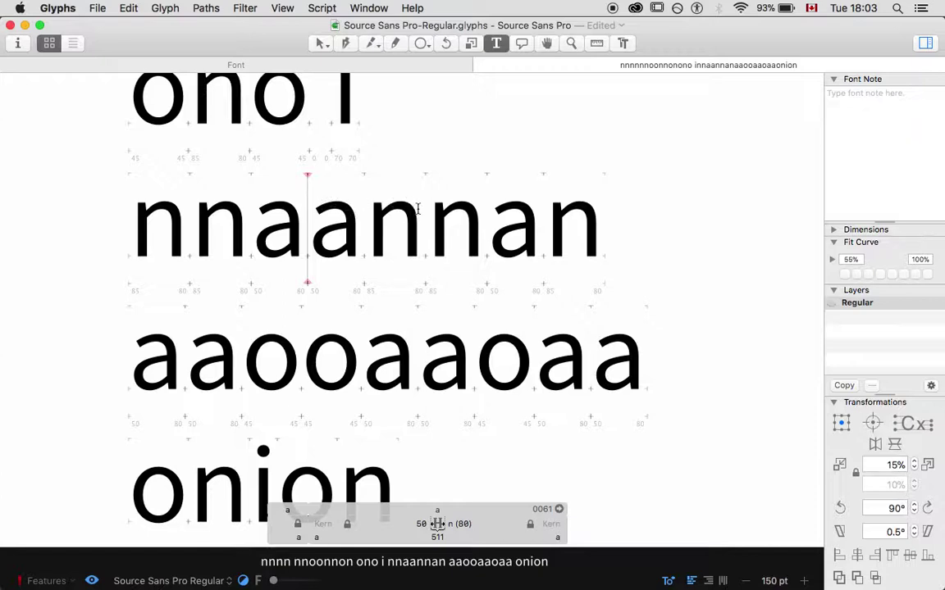
left_click(459, 529)
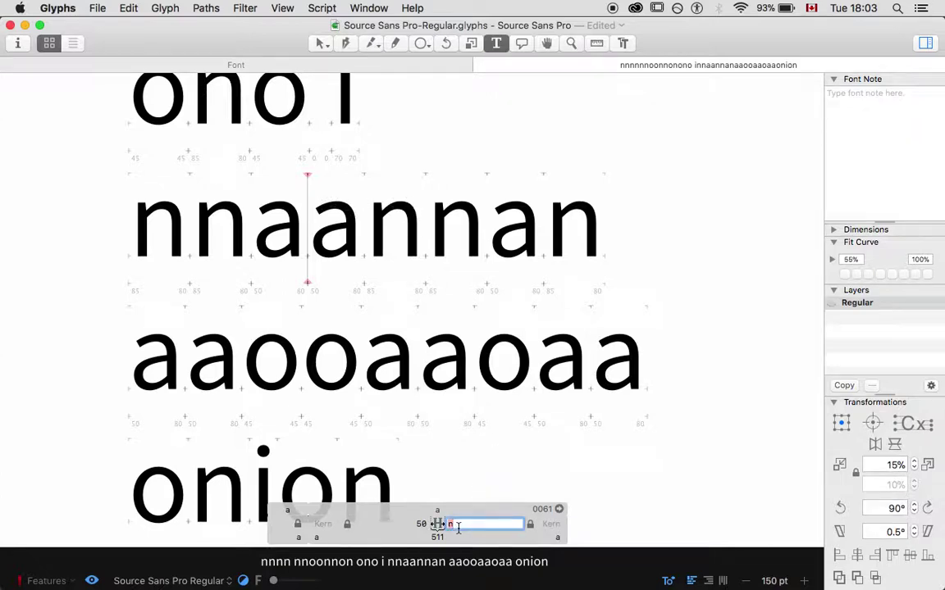
type("75")
key("Return")
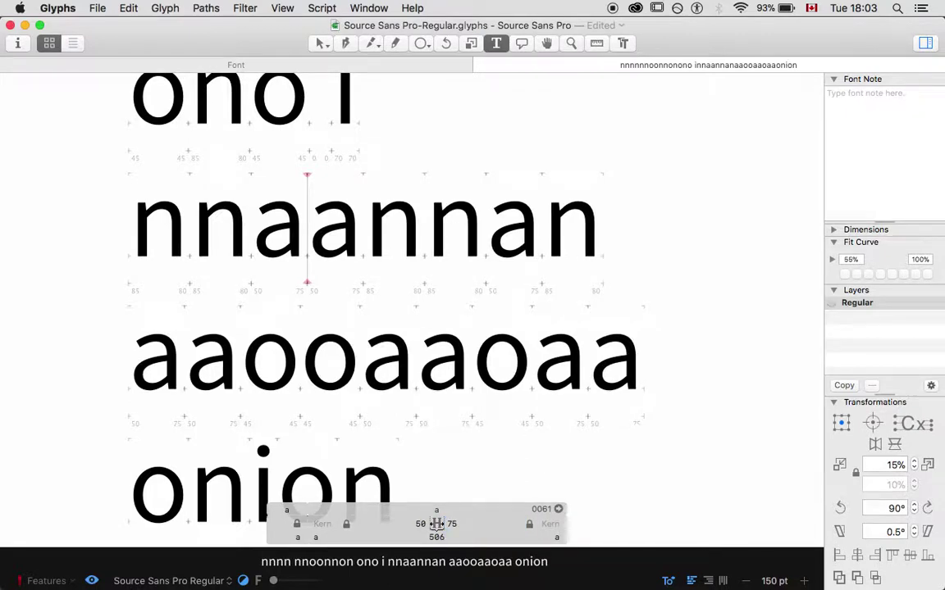
left_click(451, 523)
type("77")
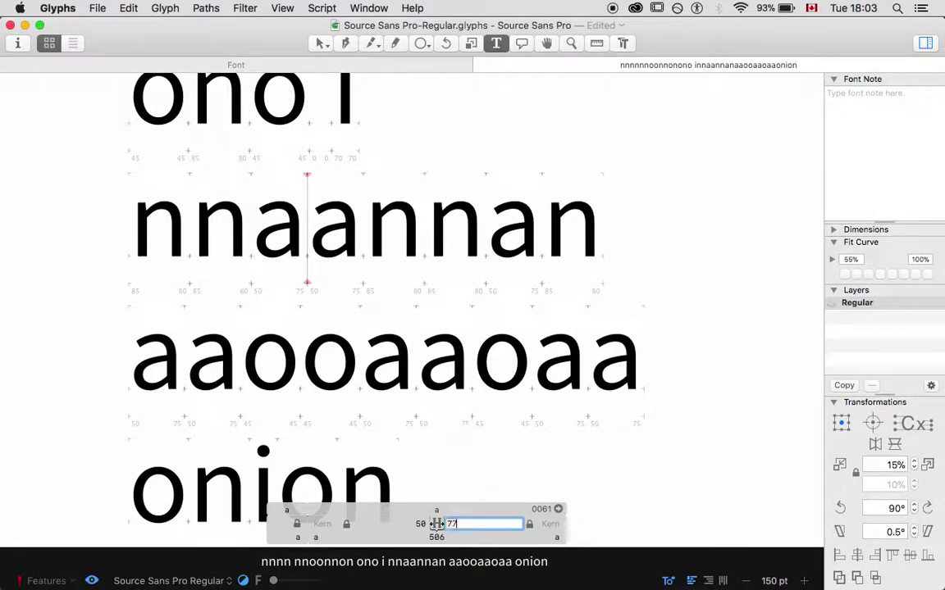
key("Return")
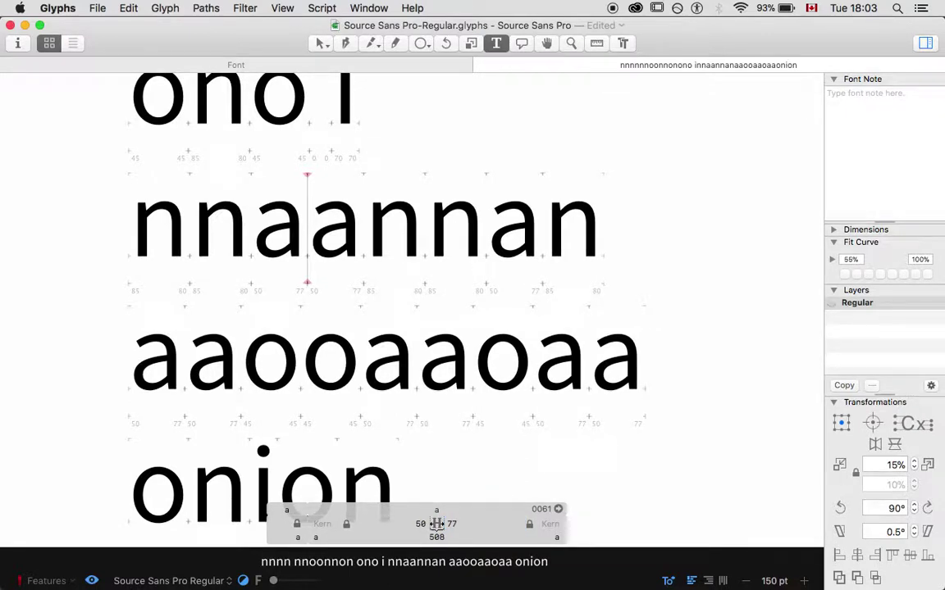
Zoom out and try a left sidebearings of 40 and 35, settling on 38.
left_click(418, 524)
key("super+minus")
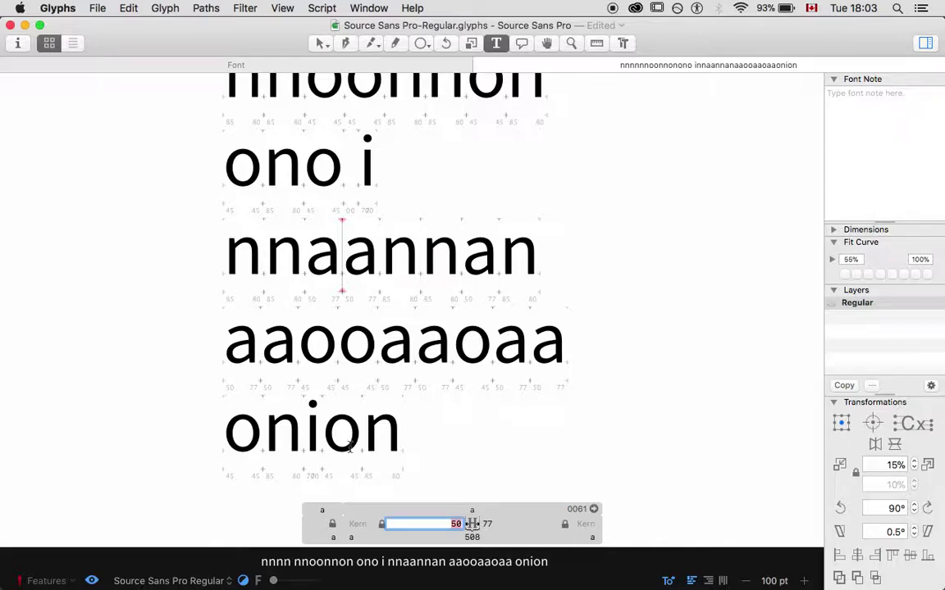
type("40")
key("Return")
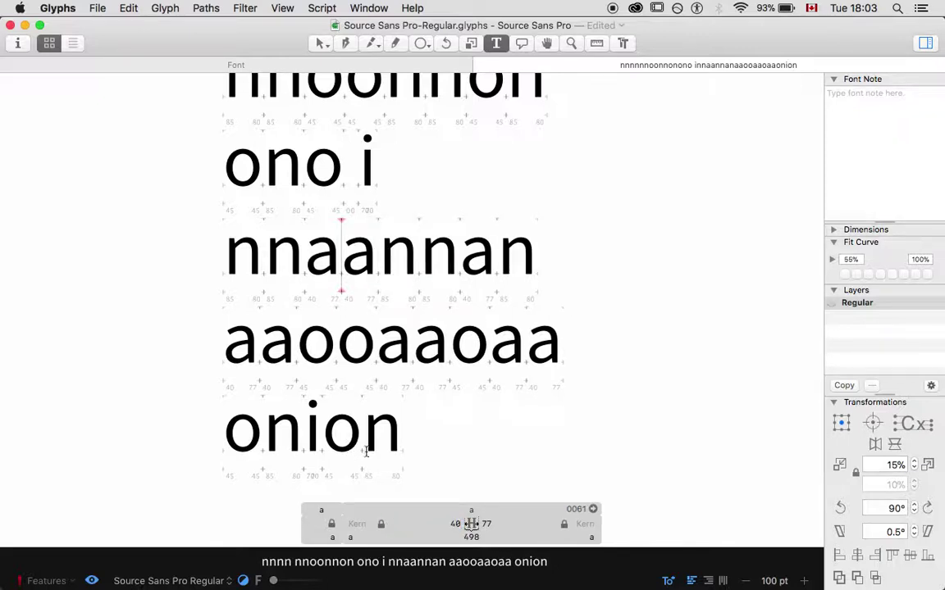
left_click(455, 524)
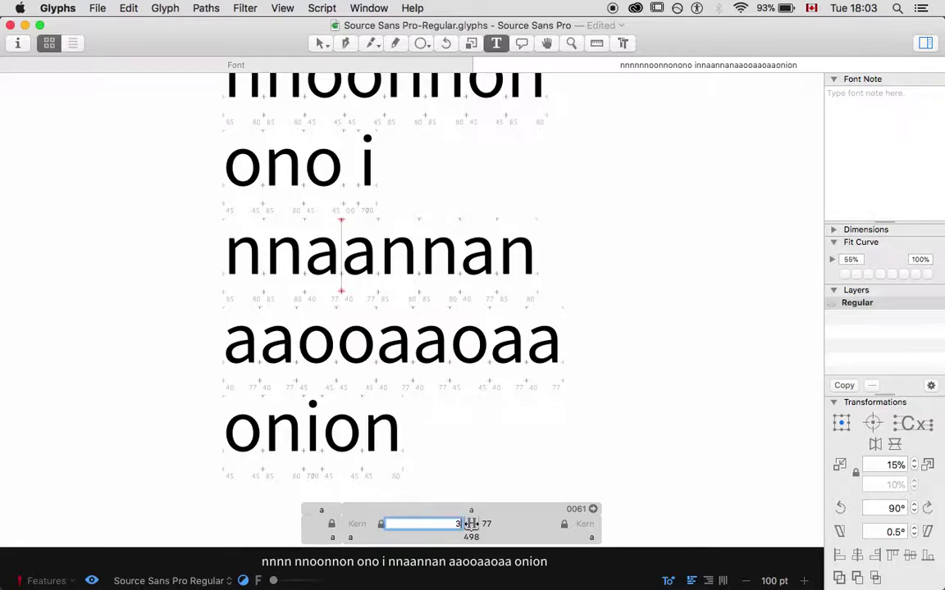
type("35")
key("Return")
left_click(470, 524)
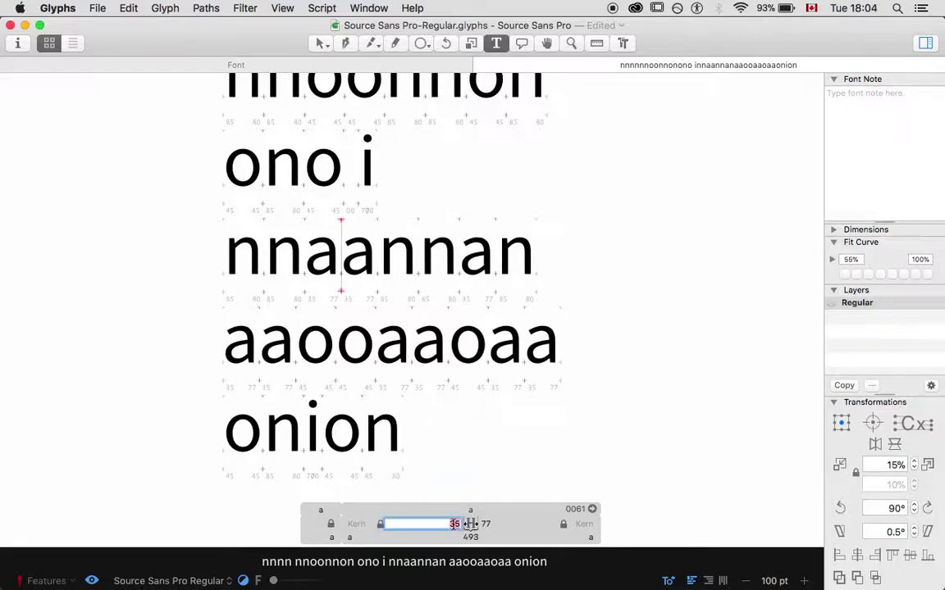
type("38")
key("Return")
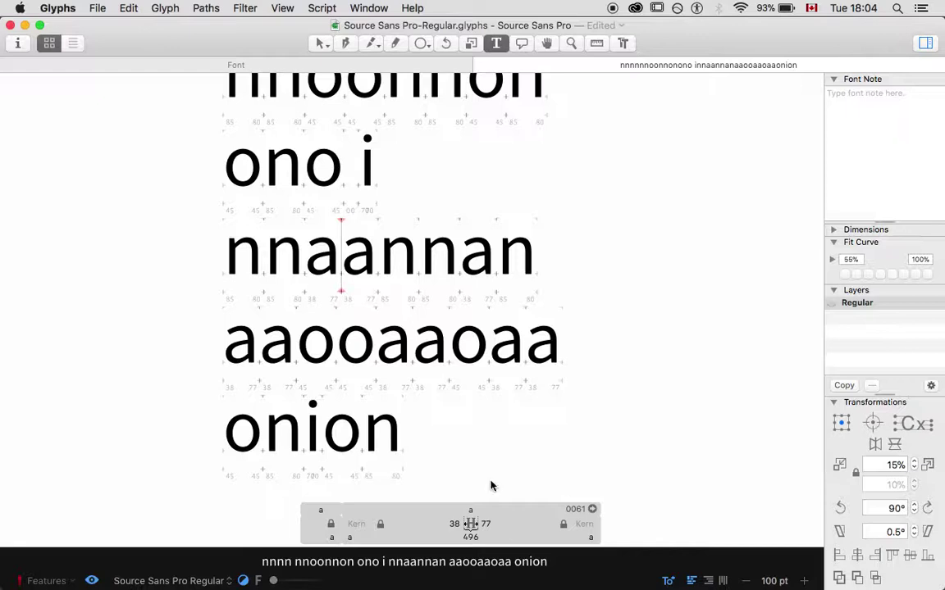
left_click(427, 422)
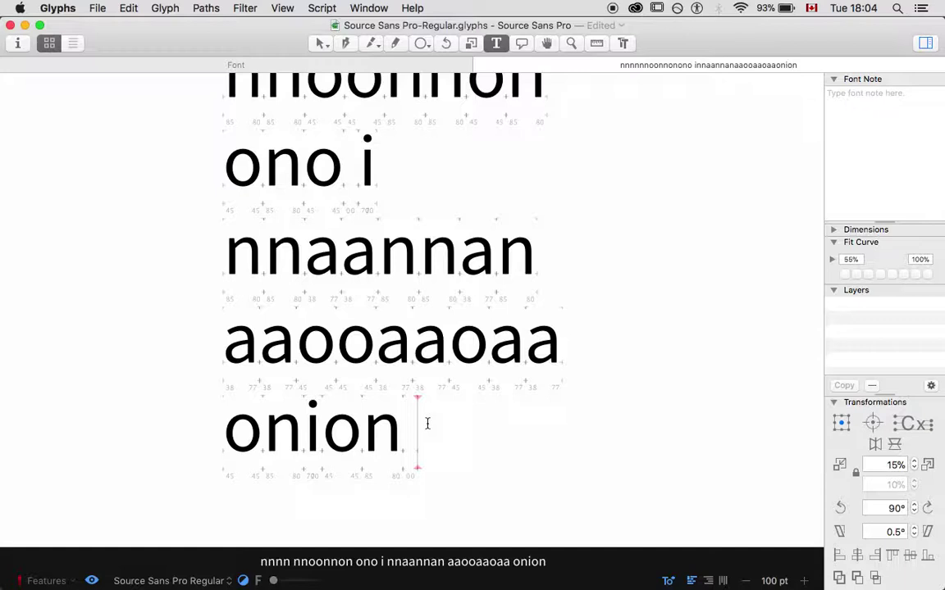
Add 'main' after onion and link both m sidebearings to the n with =n.
type("mai")
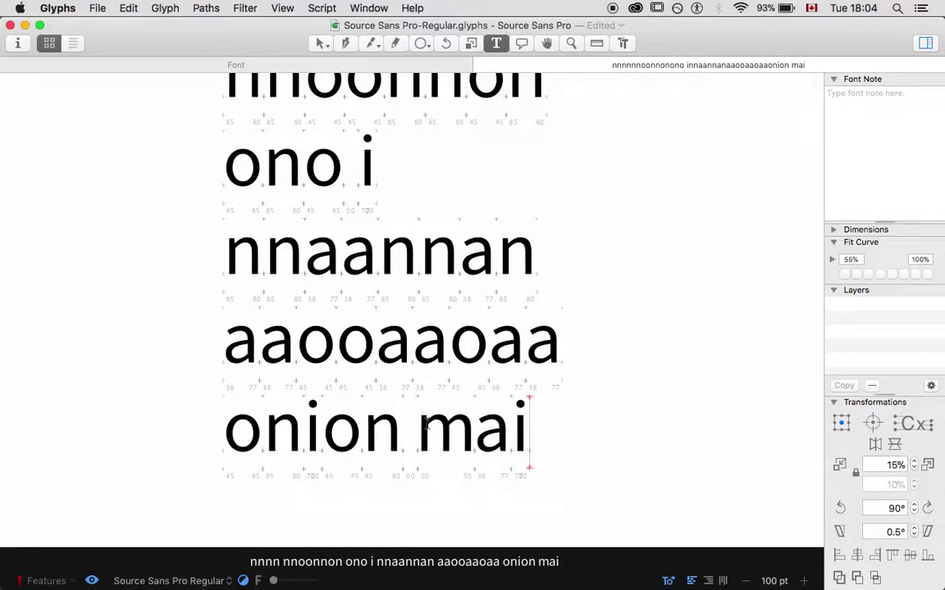
type("n")
left_click(427, 423)
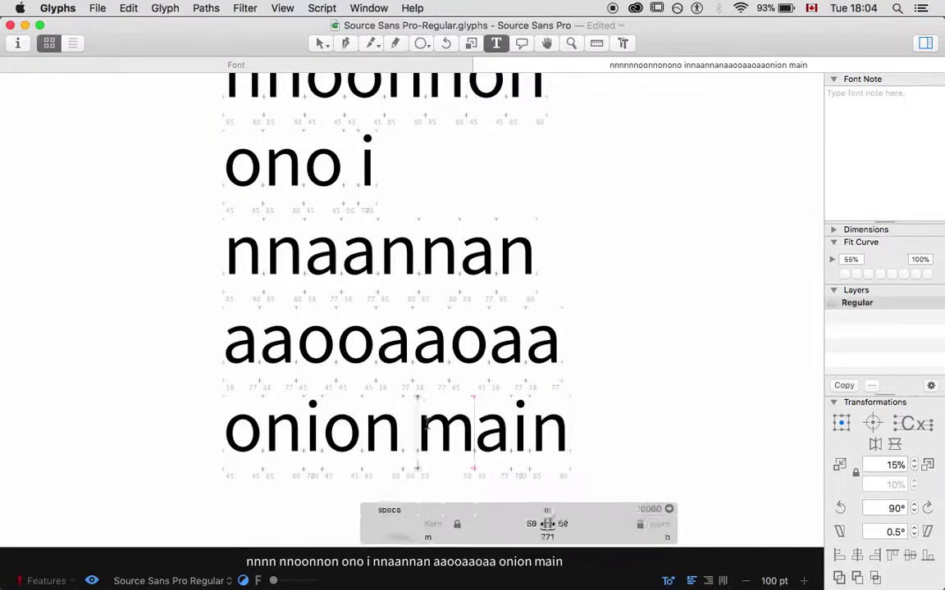
left_click(530, 524)
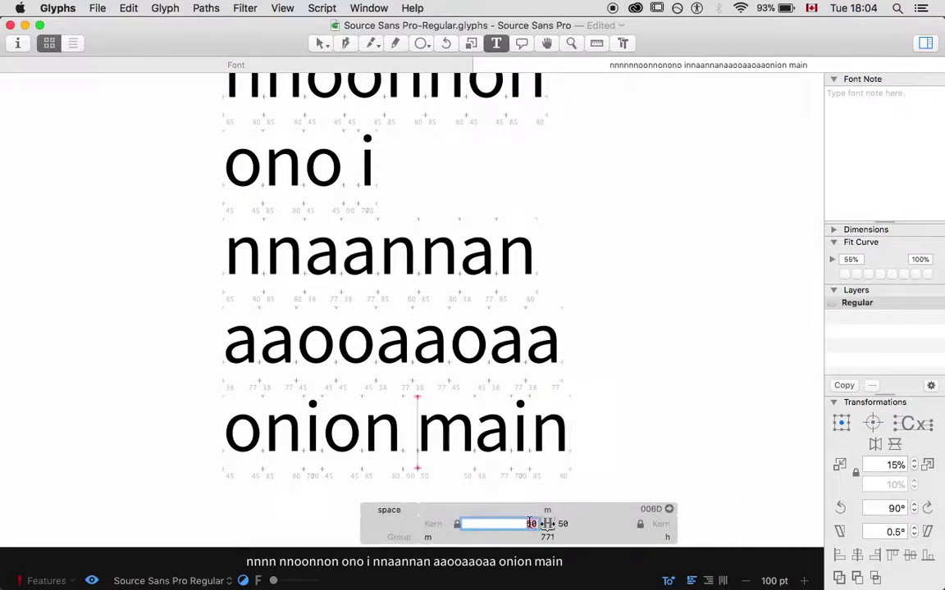
type("=n")
key("Tab")
type("=n")
key("Return")
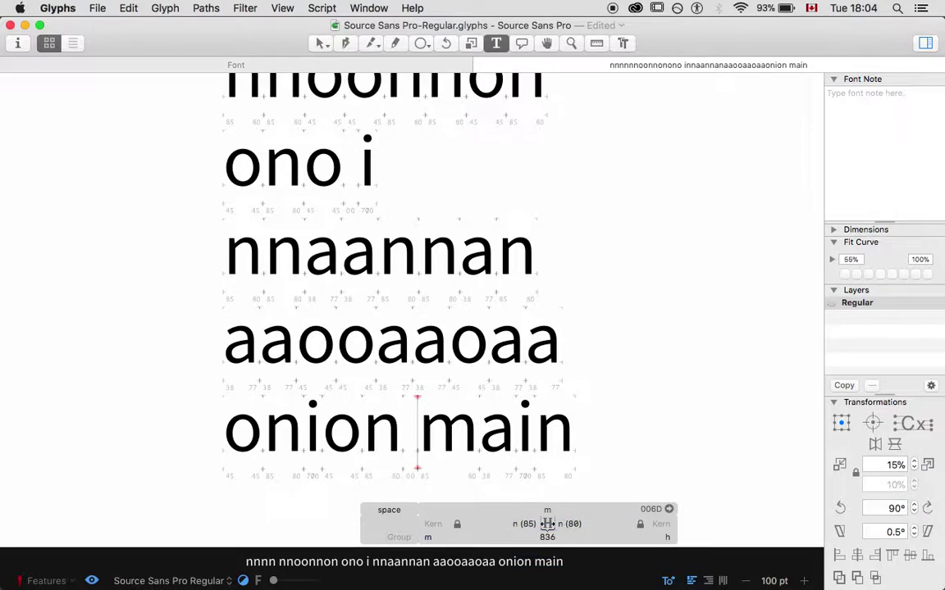
Preview the line without metrics, then append 'noam' and zoom out to fit.
left_click(290, 408)
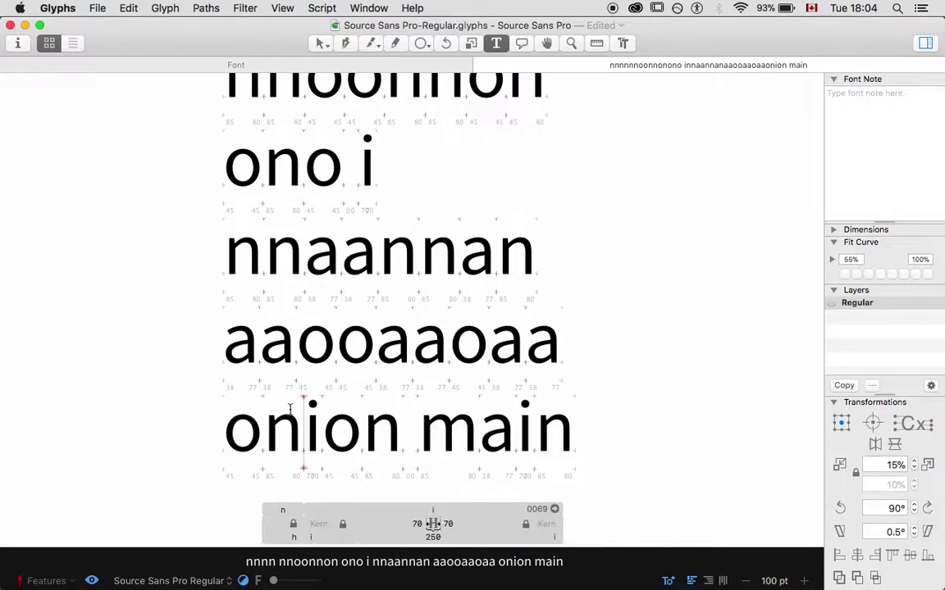
key("space")
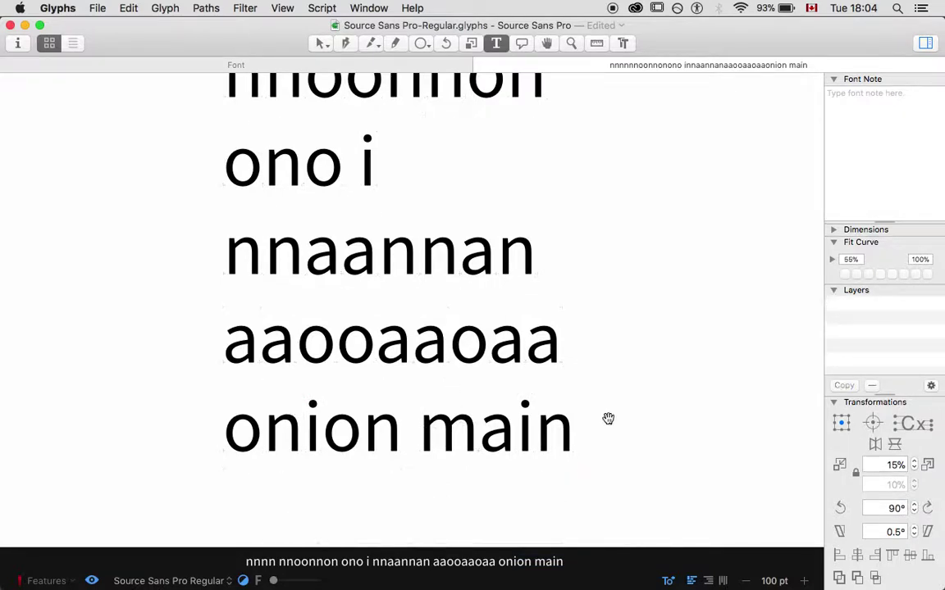
left_click(608, 418)
type("n")
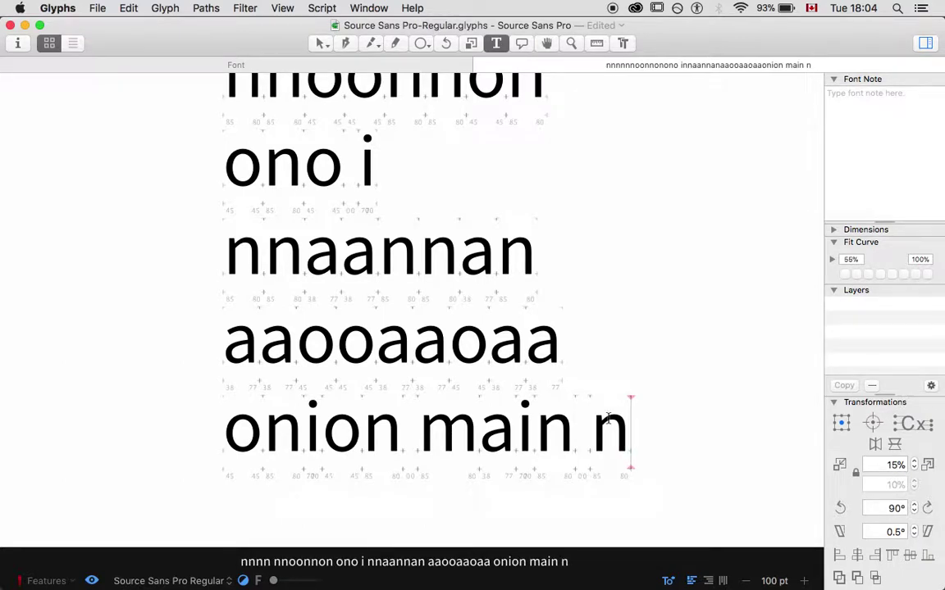
type("oam")
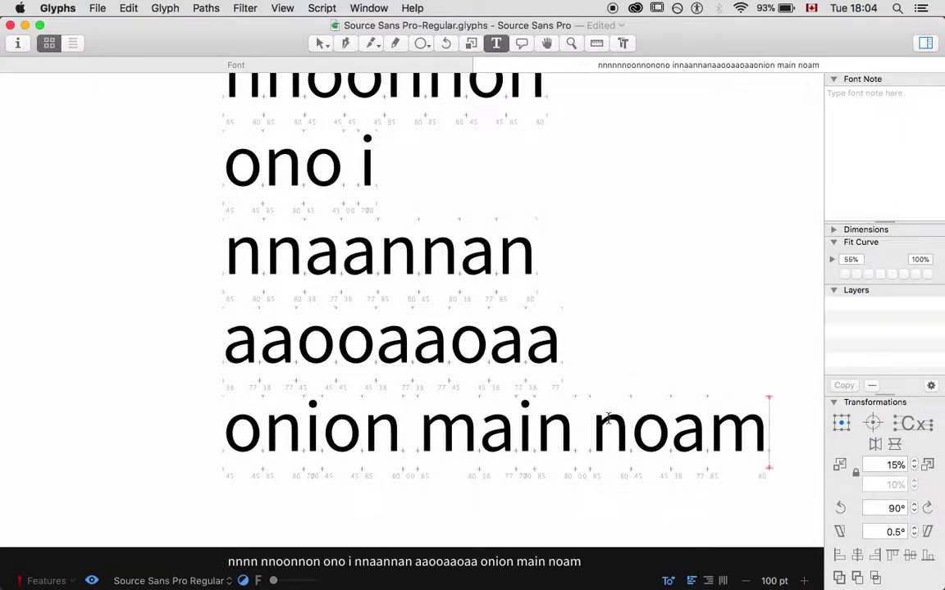
key("super+minus")
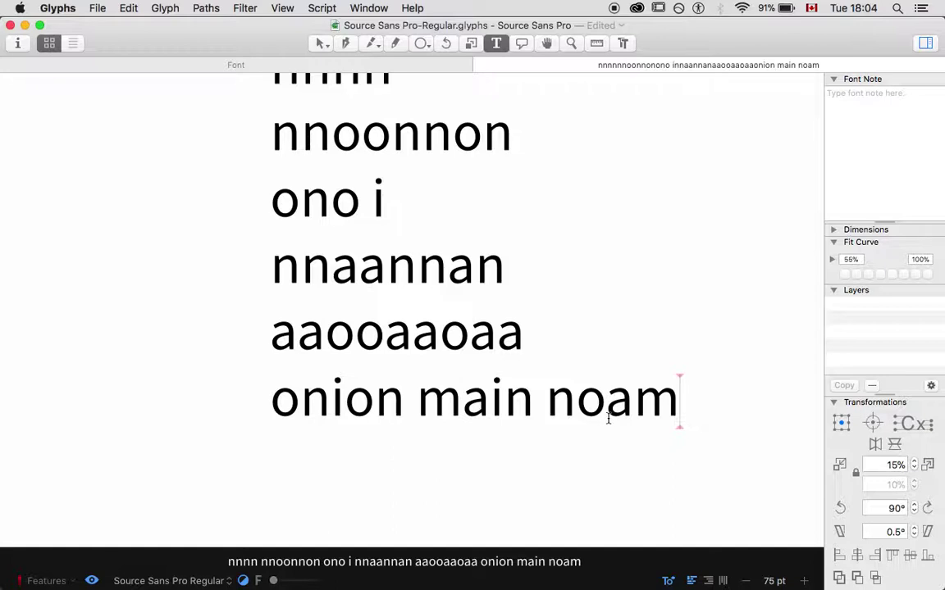
Start a new test line reading 'move' and link the e's left sidebearing to the o.
key("Return")
type("nn")
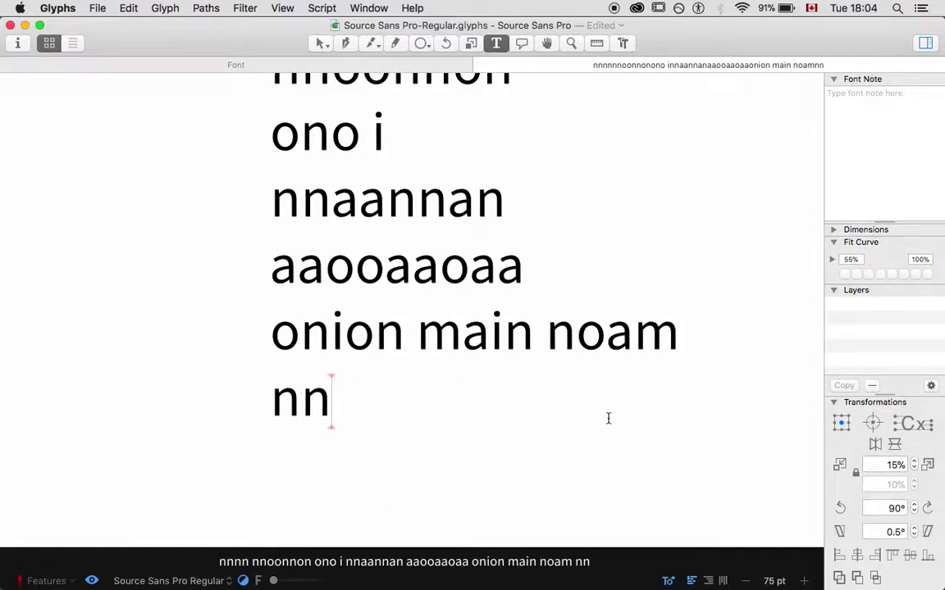
key("BackSpace")
key("BackSpace")
key("BackSpace")
key("Return")
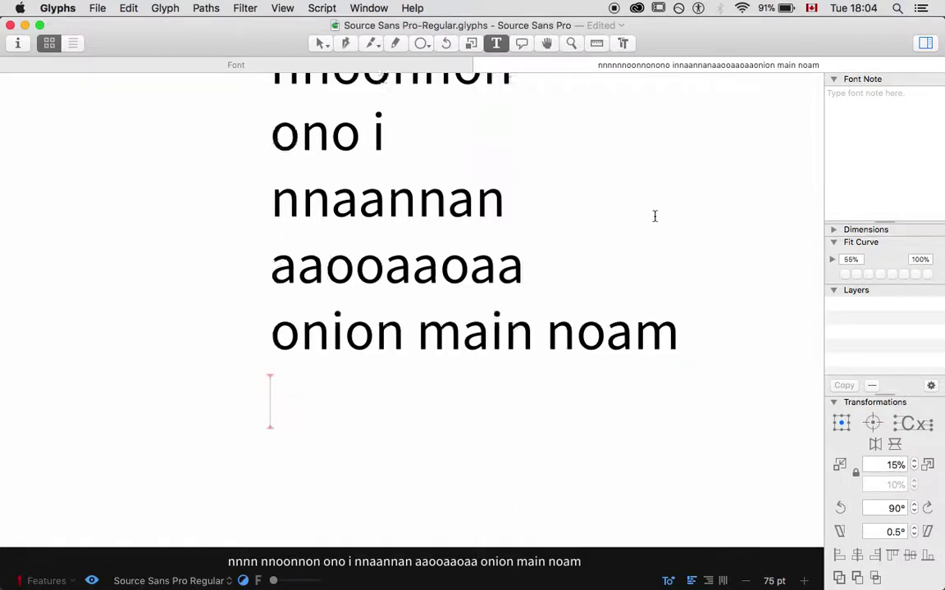
key("BackSpace")
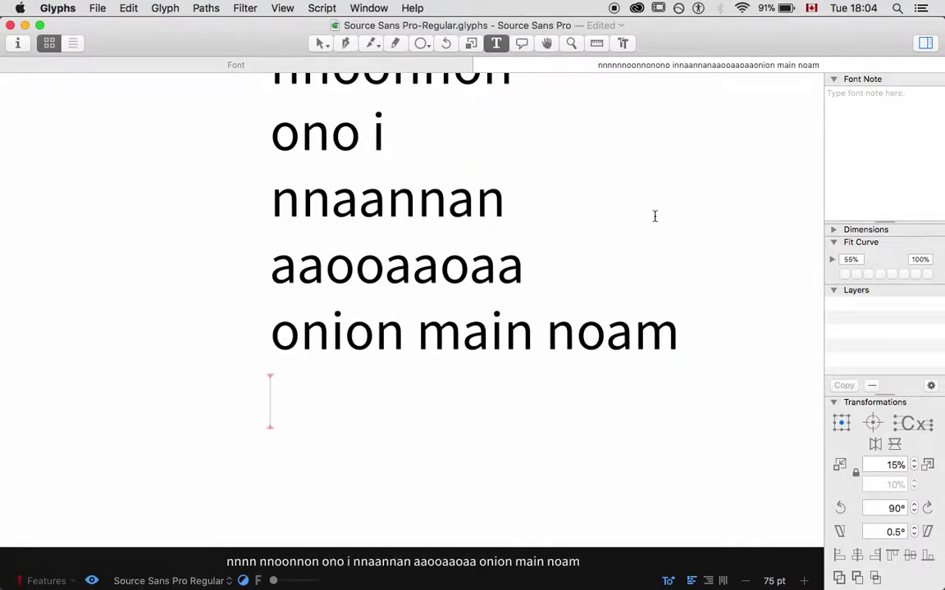
type("mov")
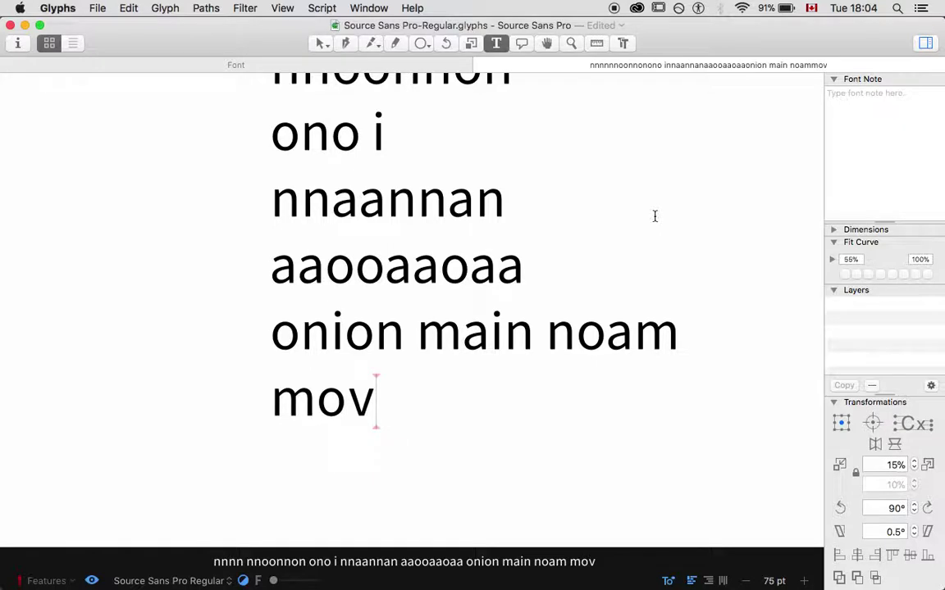
type("e")
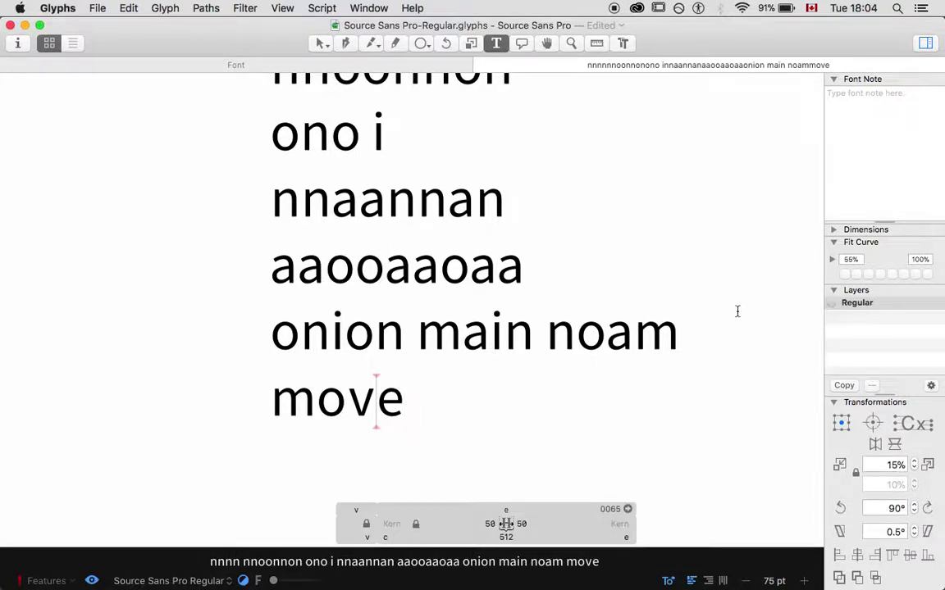
left_click(487, 522)
type("=o")
key("Return")
Reset the v's left and right sidebearings to 0.
key("Left")
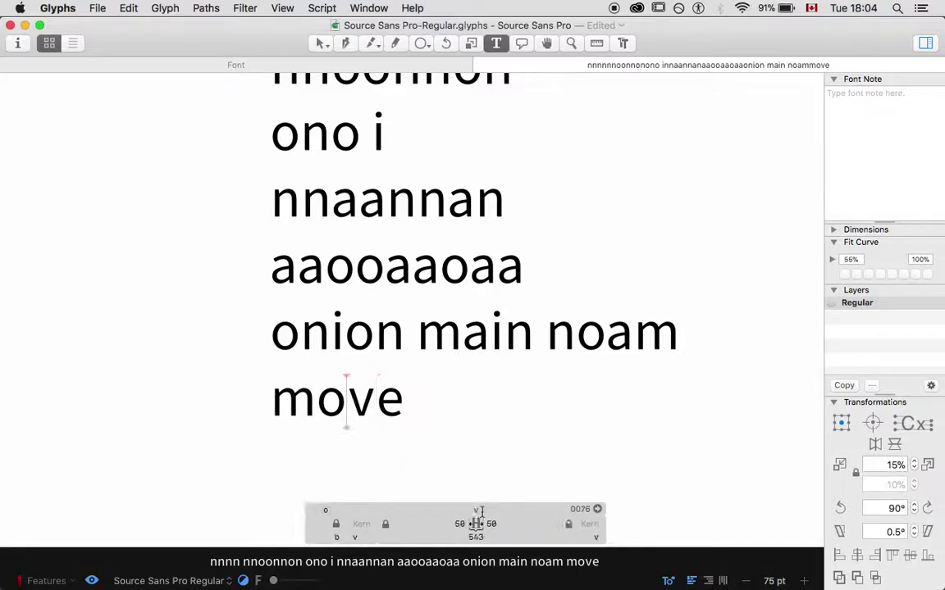
left_click(457, 525)
double_click(457, 525)
type("0")
key("Tab")
type("0")
key("Tab")
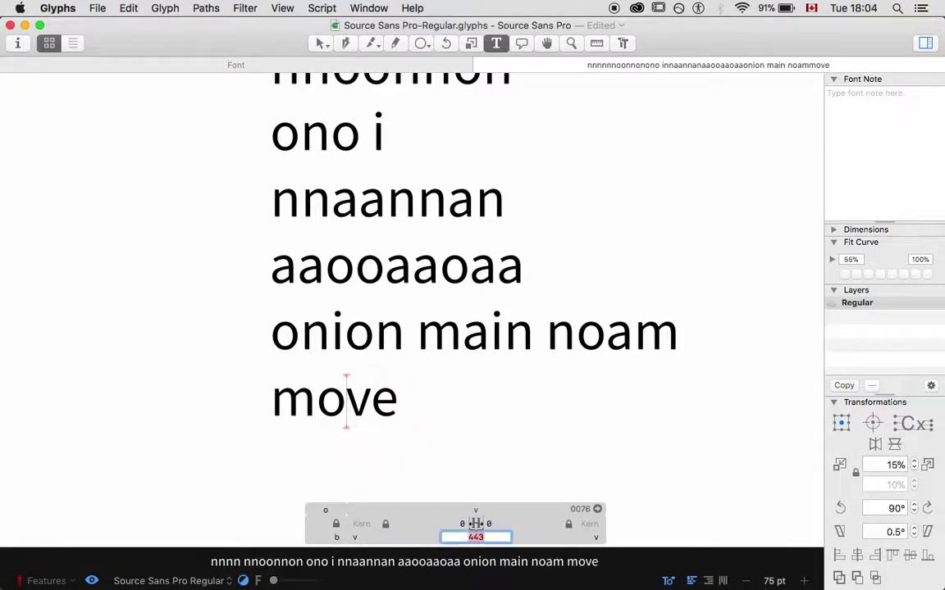
Widen the v's left and right sidebearings to 10 units each.
left_click(278, 414)
key("Right")
key("Right")
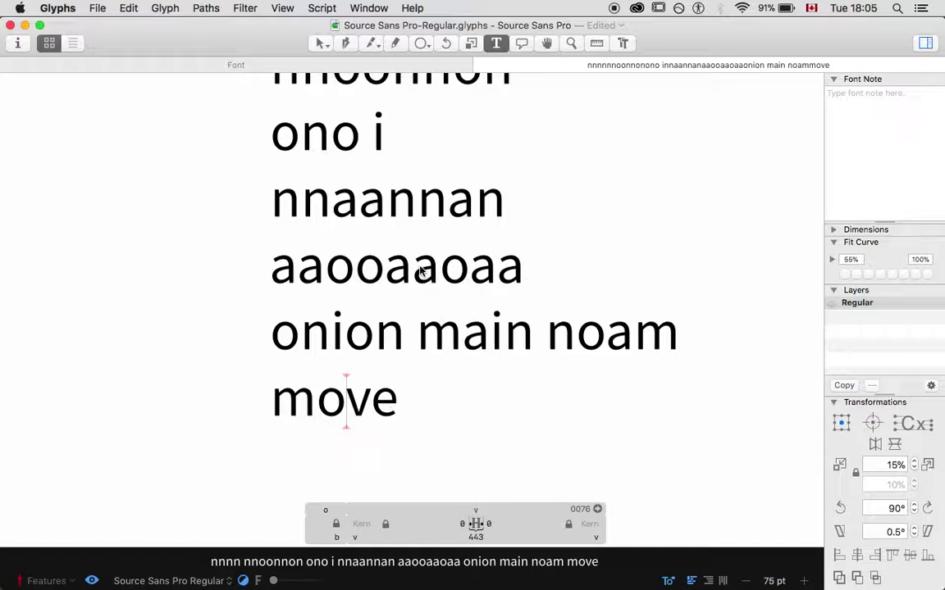
left_click(461, 523)
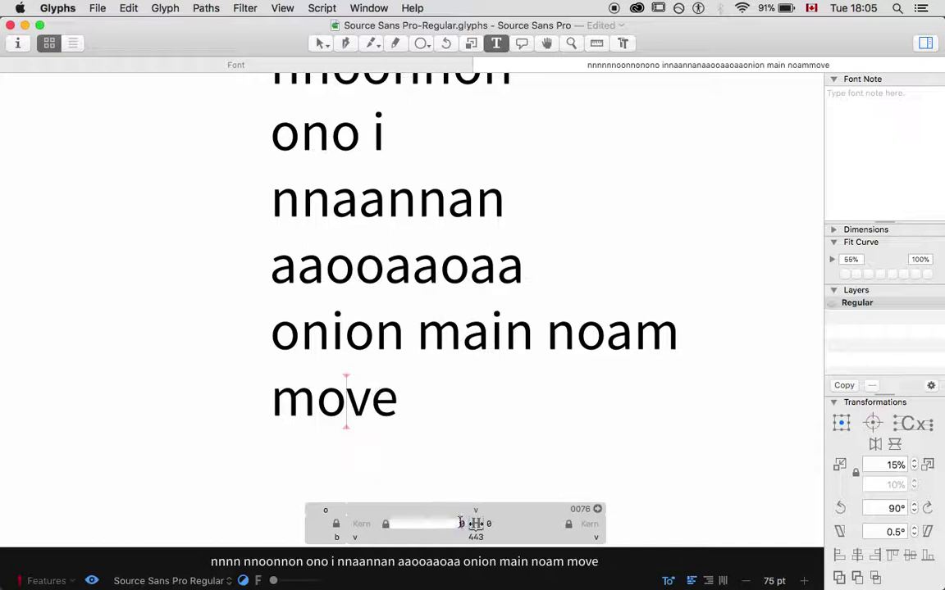
type("10")
key("Tab")
type("10")
key("Return")
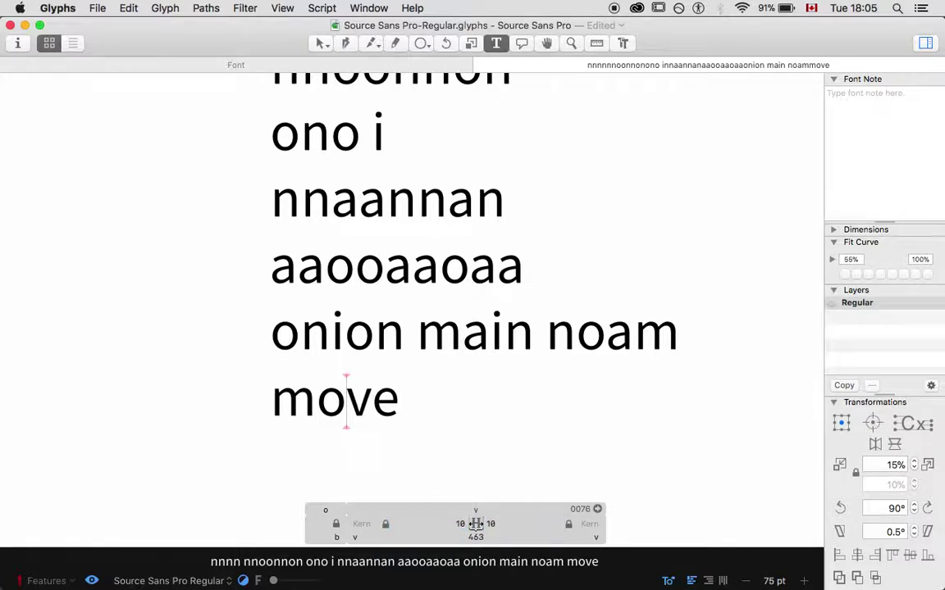
left_click(207, 365)
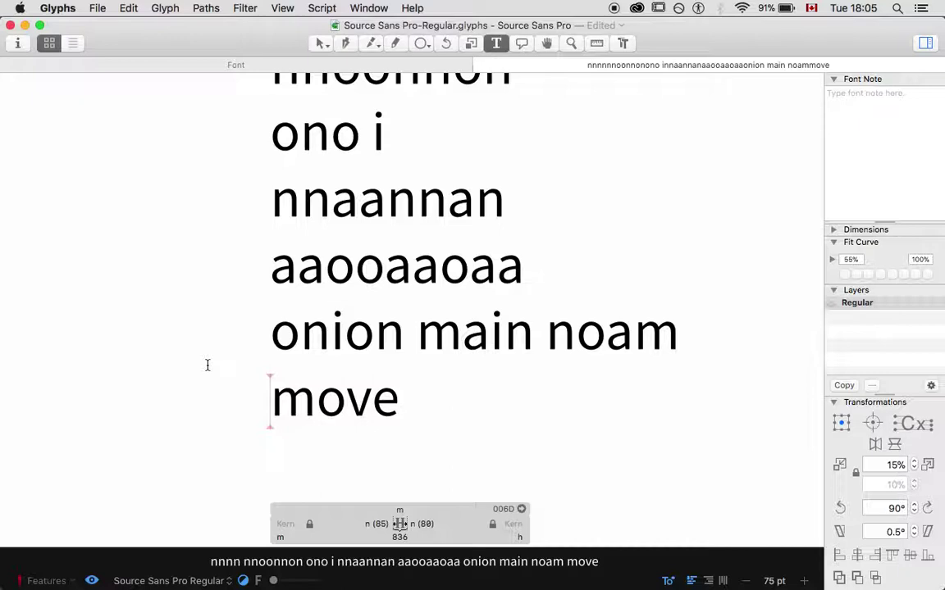
scroll(207, 365, "right", 2)
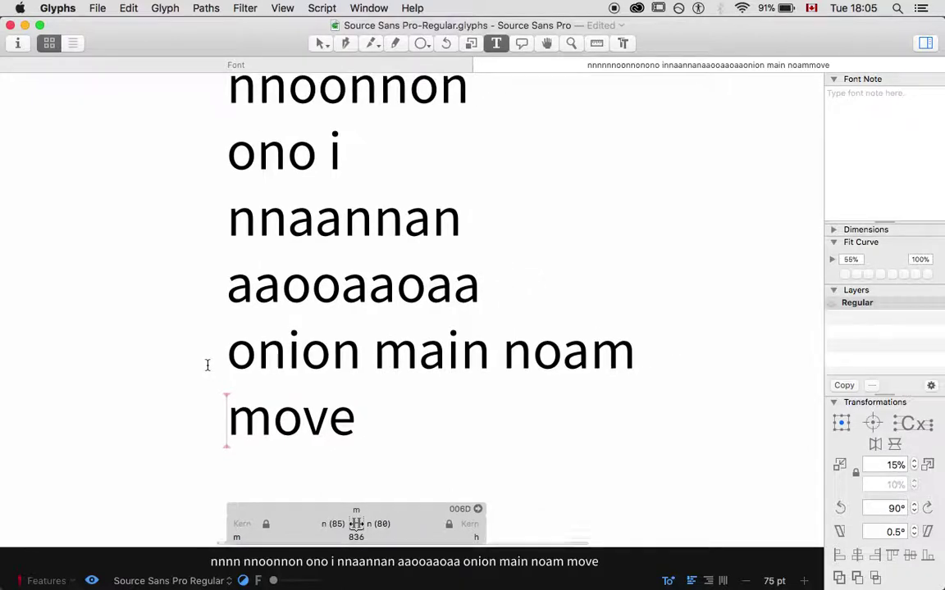